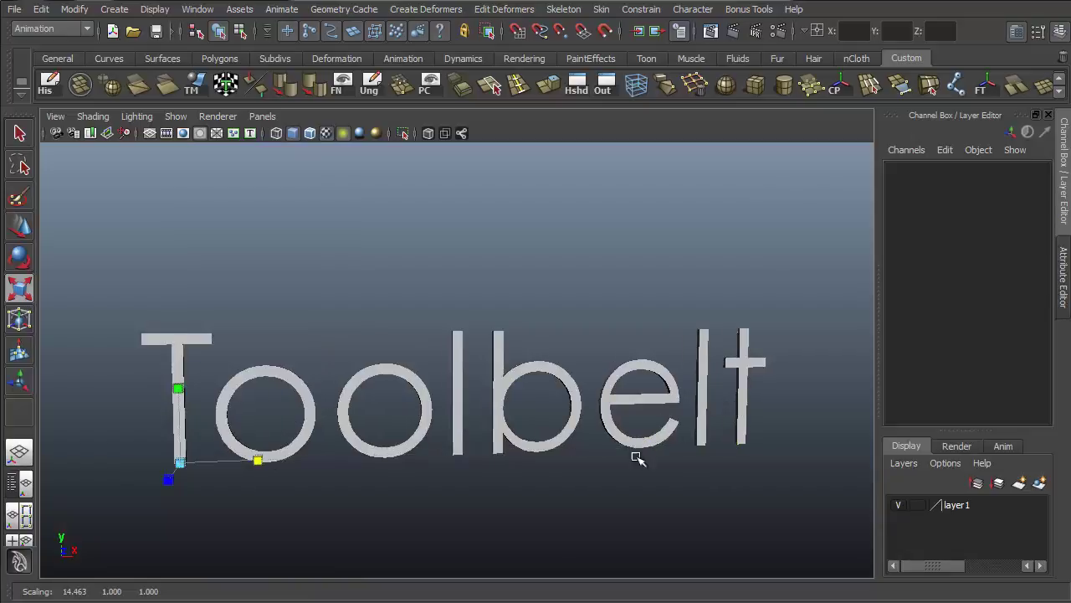
Step: Tumble the Toolbelt title and rotate the T to swing the Maya text into view
{"action": "left_click_drag", "start_coordinate": [638, 459], "coordinate": [516, 427], "text": "alt"}
{"action": "key", "text": "e"}
{"action": "middle_click_drag", "start_coordinate": [516, 428], "coordinate": [601, 338], "text": "alt"}
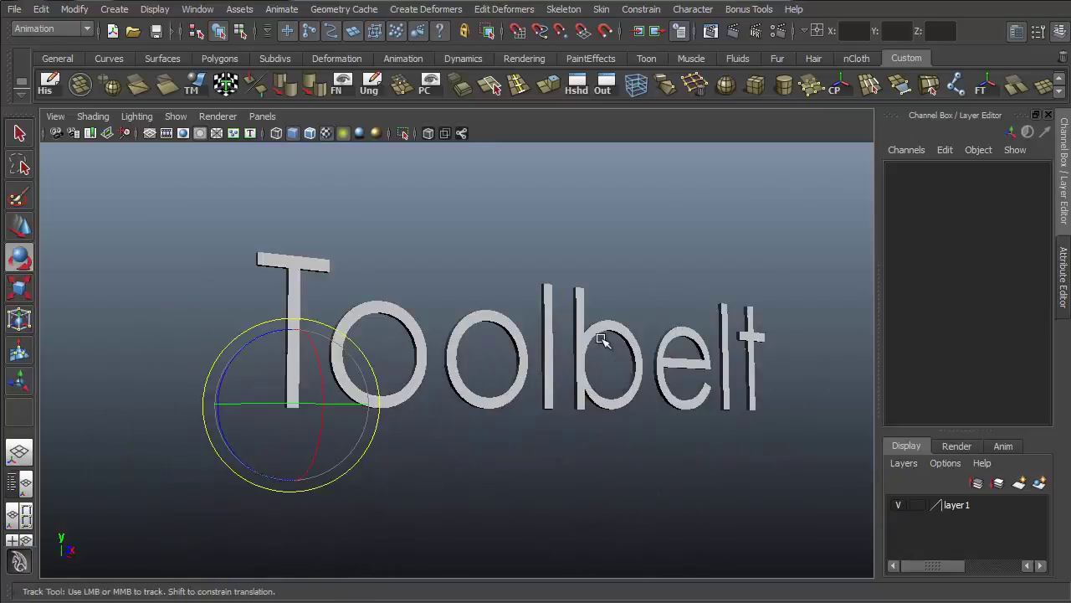
{"action": "left_click_drag", "start_coordinate": [566, 385], "coordinate": [359, 318], "text": "alt"}
Step: Move the pivot up near the Maya text, bring the word 'the' into view, and return to selection
{"action": "key", "text": "w"}
{"action": "key", "text": "Insert"}
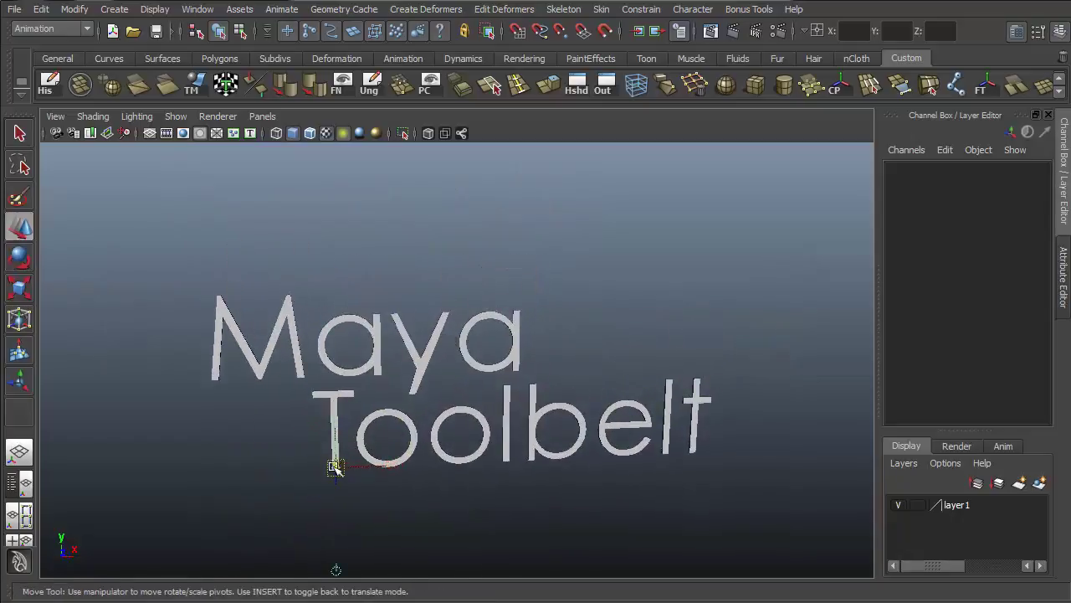
{"action": "left_click_drag", "start_coordinate": [334, 467], "coordinate": [256, 304]}
{"action": "key", "text": "Insert"}
{"action": "left_click_drag", "start_coordinate": [256, 251], "coordinate": [705, 313]}
{"action": "key", "text": "q"}
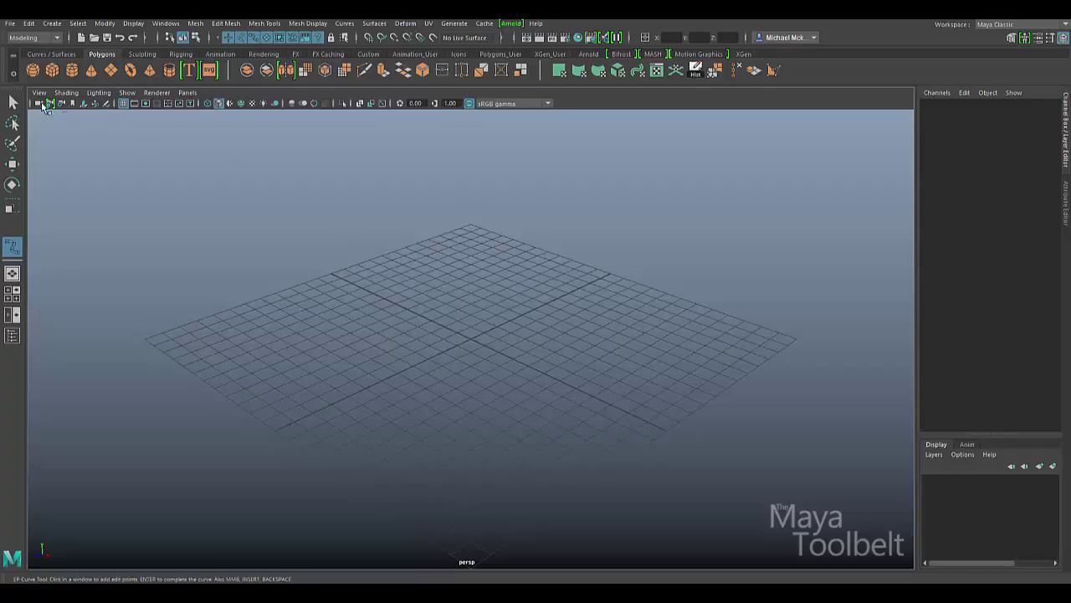
Step: Exit the EP Curve Tool with Q, back to the Select Tool over the empty grid
{"action": "key", "text": "q"}
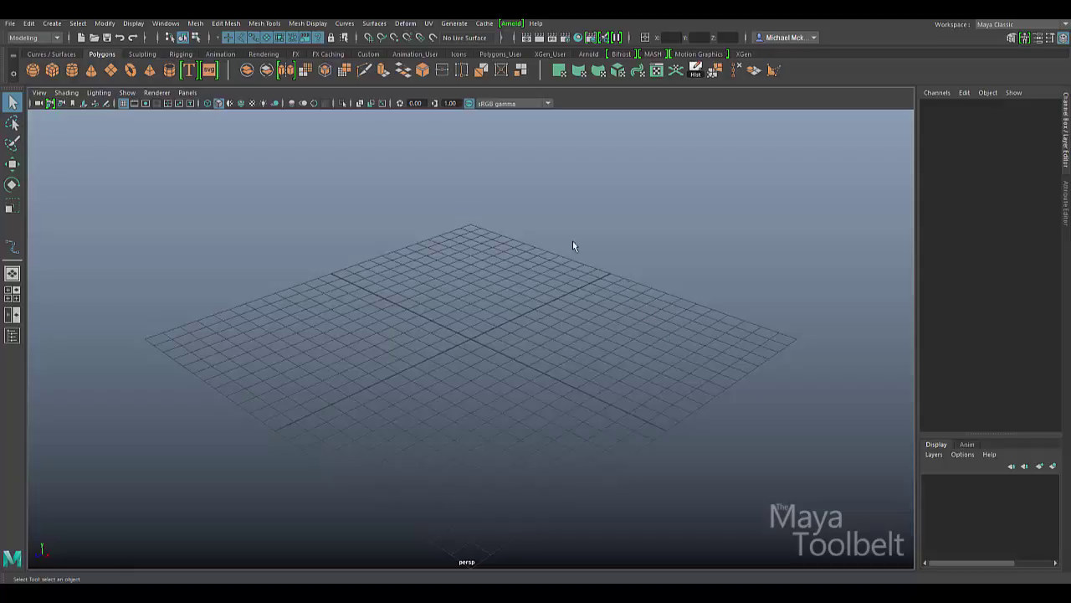
Step: Tear off the Create > Curve Tools menu and place the floating panel over the viewport
{"action": "left_click", "coordinate": [51, 24]}
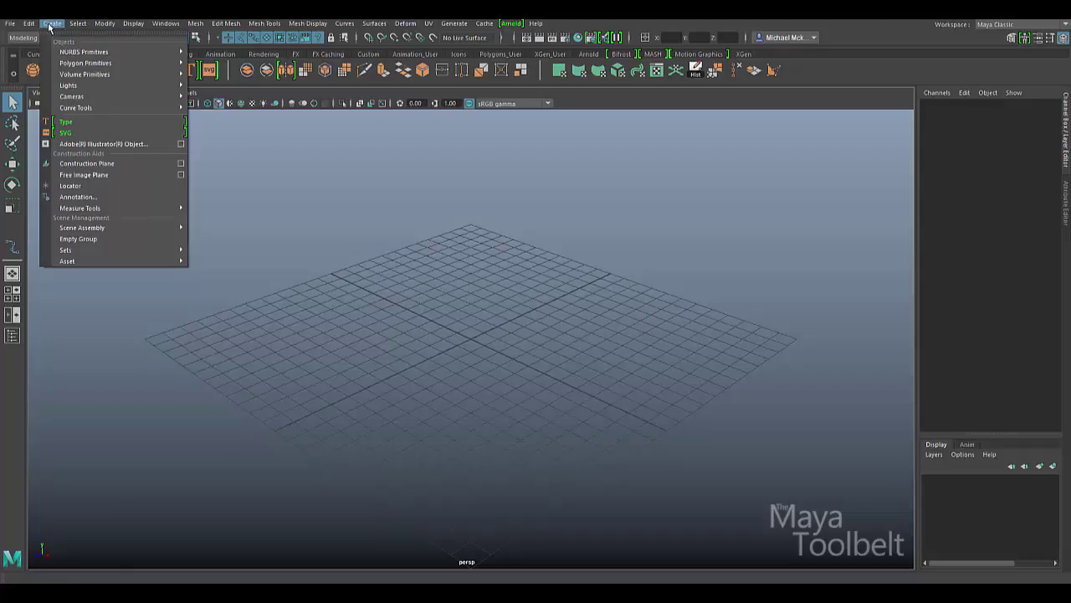
{"action": "mouse_move", "coordinate": [88, 106]}
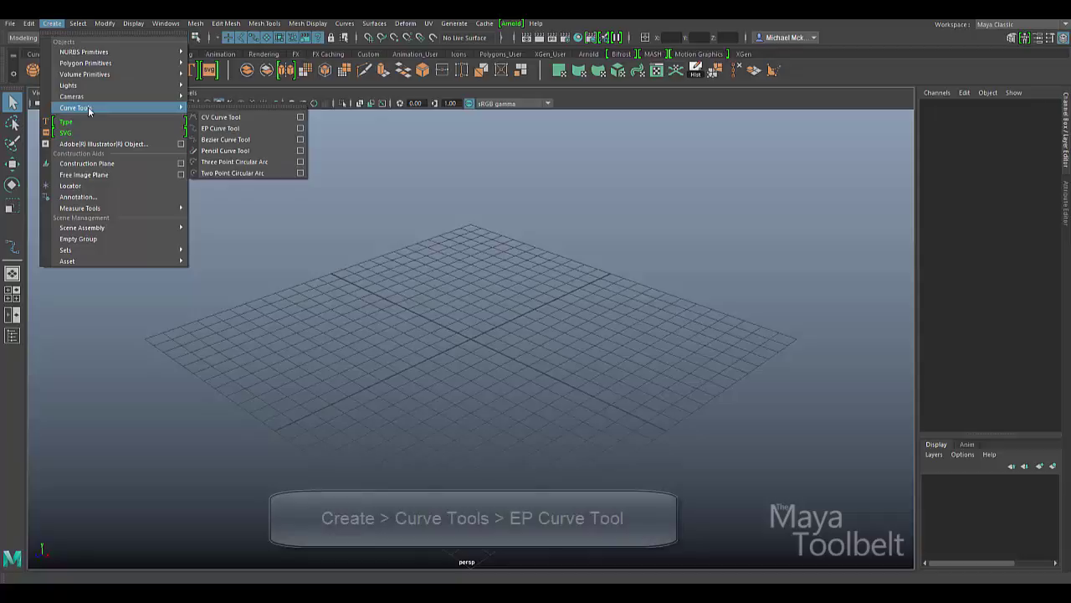
{"action": "left_click", "coordinate": [222, 105]}
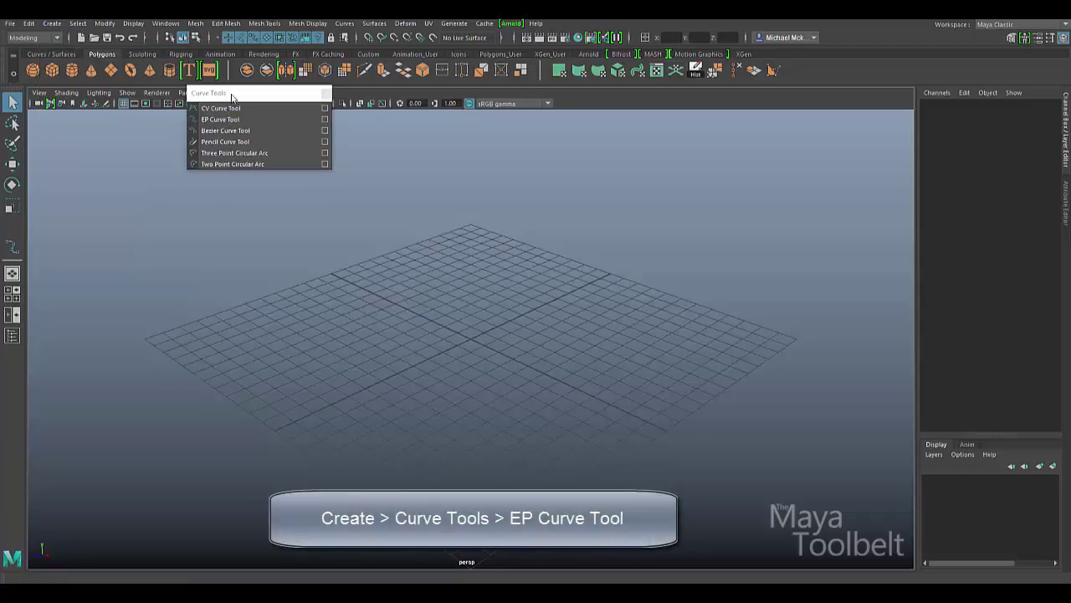
{"action": "left_click_drag", "start_coordinate": [234, 97], "coordinate": [106, 134]}
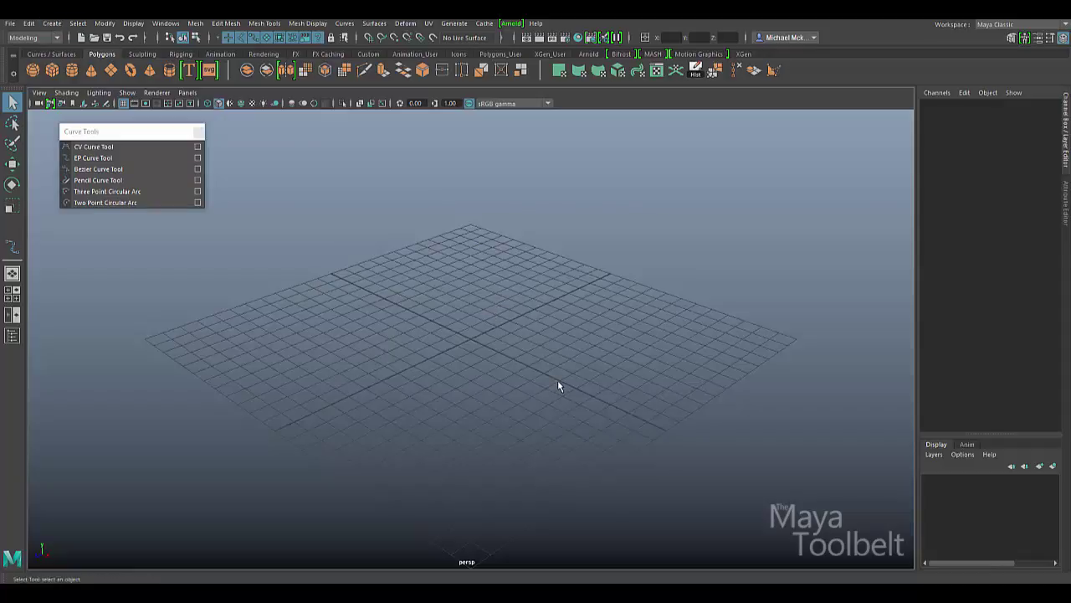
Step: Add a NURBS sphere at the origin and scale it uniformly to 5.626
{"action": "left_click", "coordinate": [52, 22]}
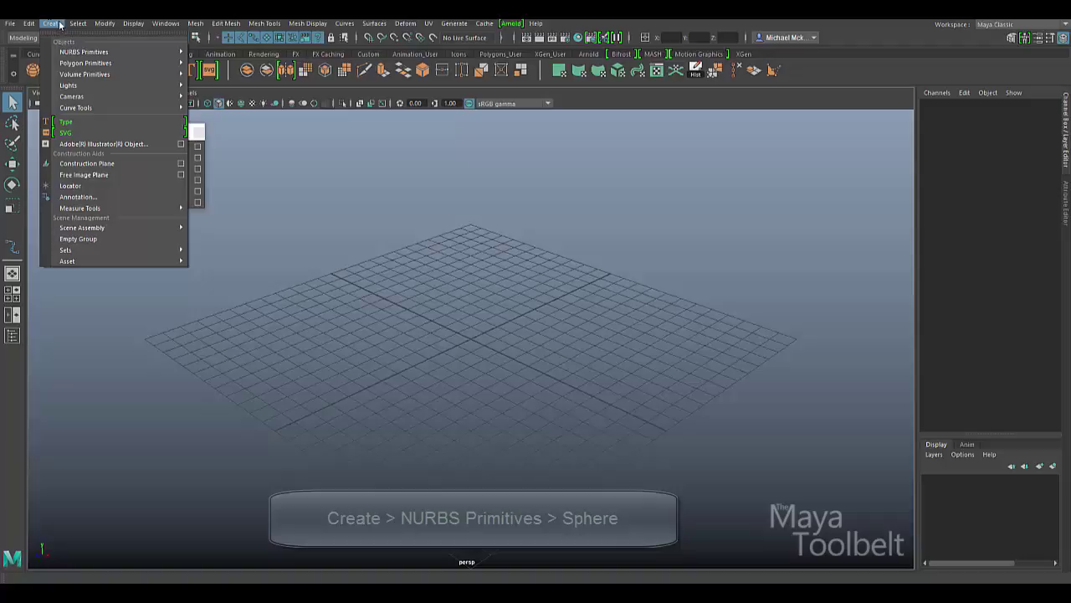
{"action": "mouse_move", "coordinate": [129, 53]}
{"action": "left_click", "coordinate": [210, 61]}
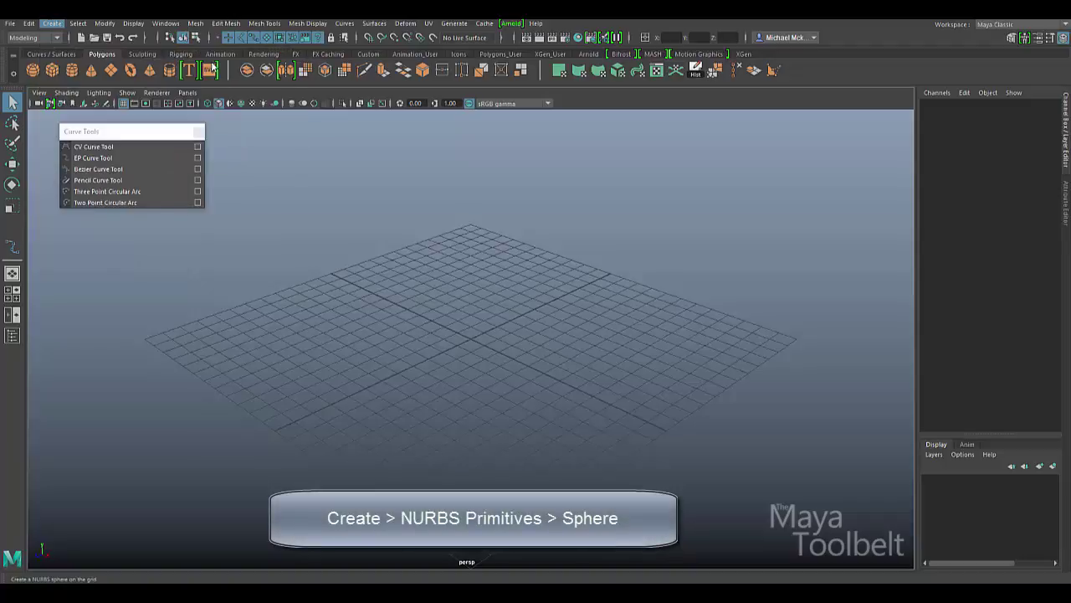
{"action": "key", "text": "r"}
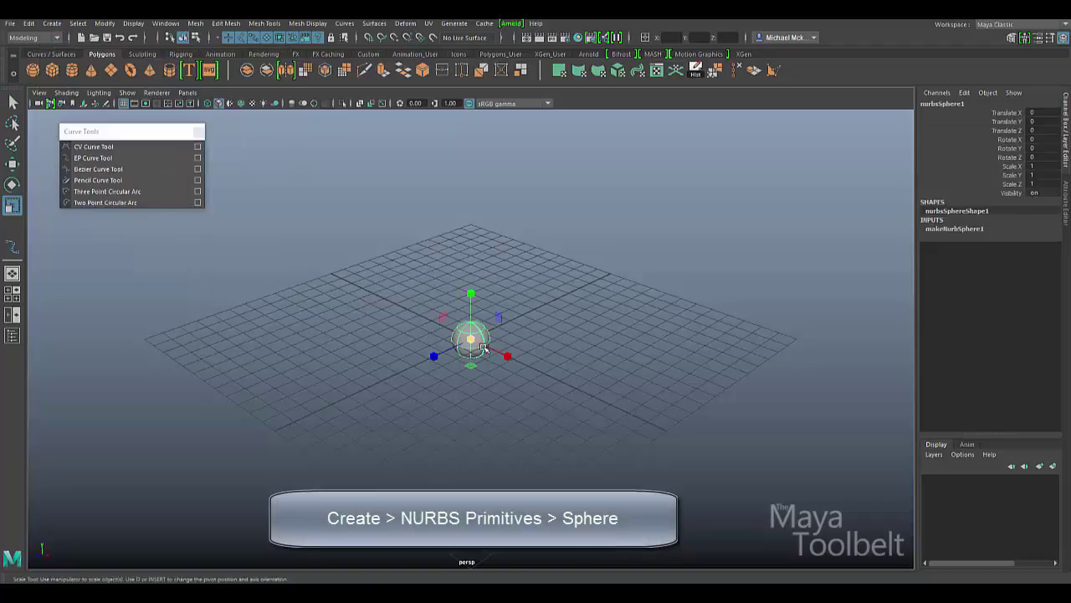
{"action": "left_click_drag", "start_coordinate": [472, 339], "coordinate": [586, 311]}
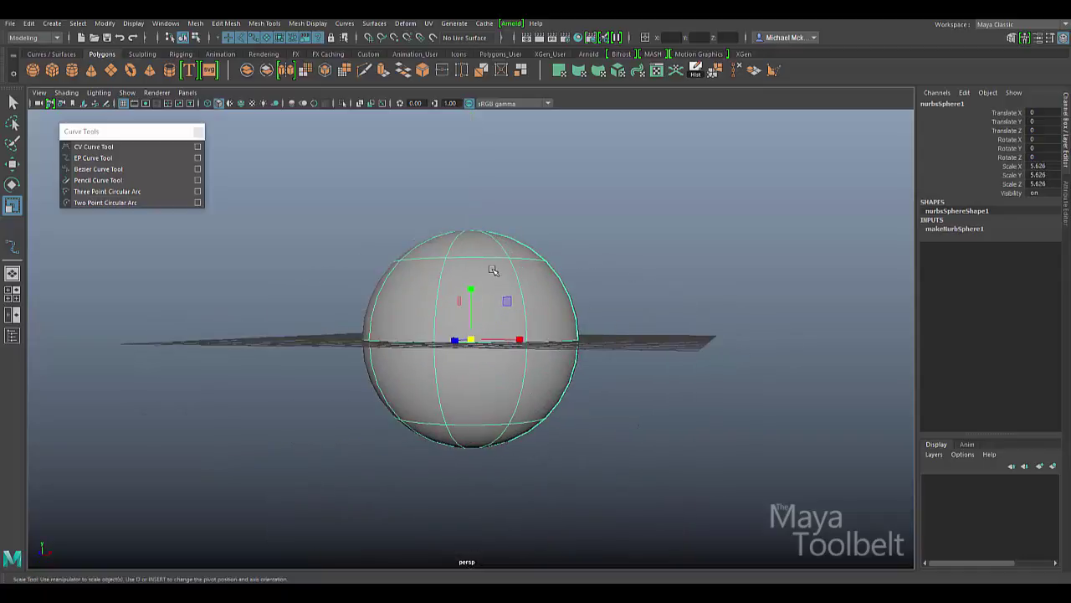
{"action": "right_click", "coordinate": [492, 268]}
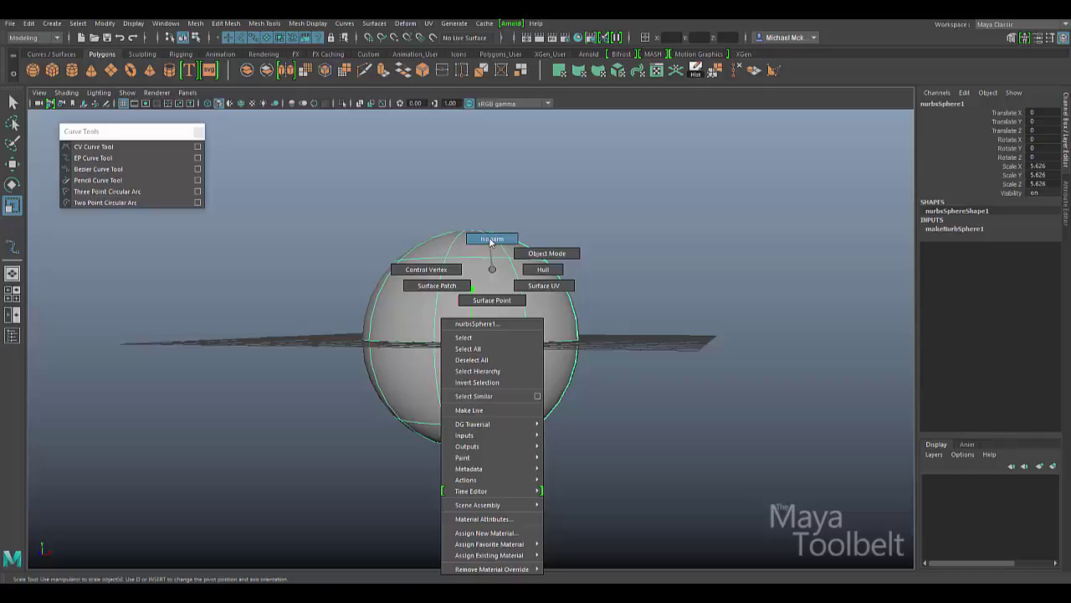
Step: Switch the sphere to Isoparm mode and pick top rings and vertical isoparms across its surface
{"action": "right_click_drag", "start_coordinate": [491, 240], "coordinate": [492, 240]}
{"action": "left_click_drag", "start_coordinate": [491, 240], "coordinate": [493, 305], "text": "alt"}
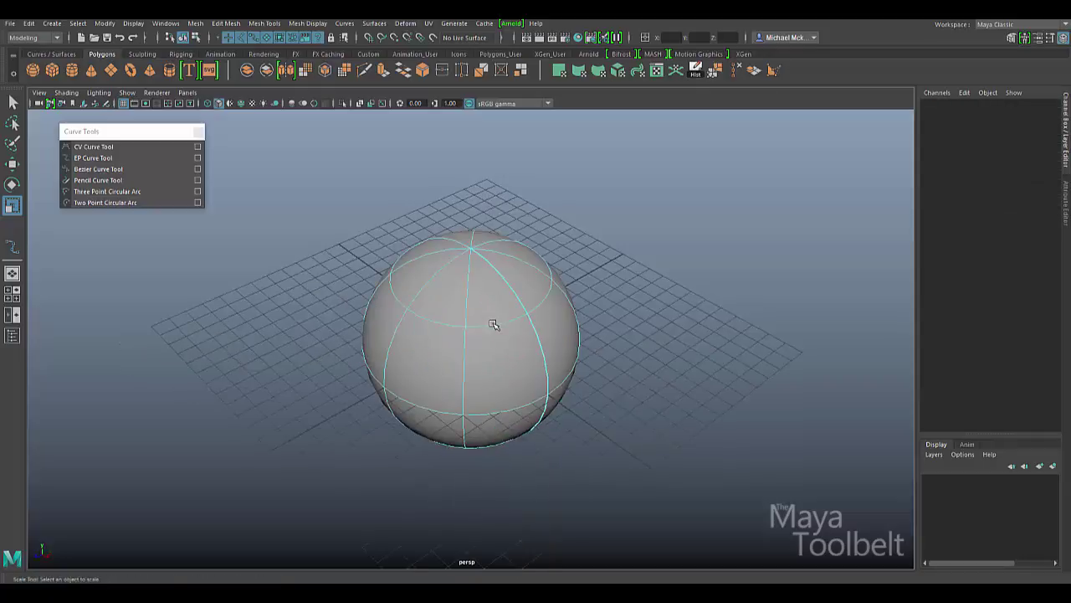
{"action": "left_click", "coordinate": [494, 324]}
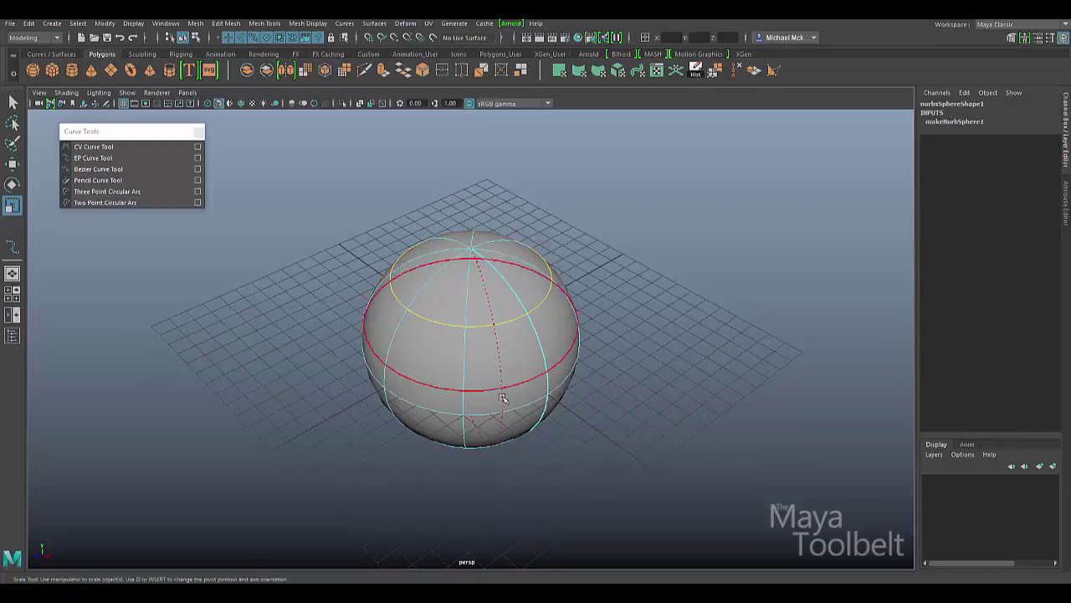
{"action": "left_click", "coordinate": [473, 327]}
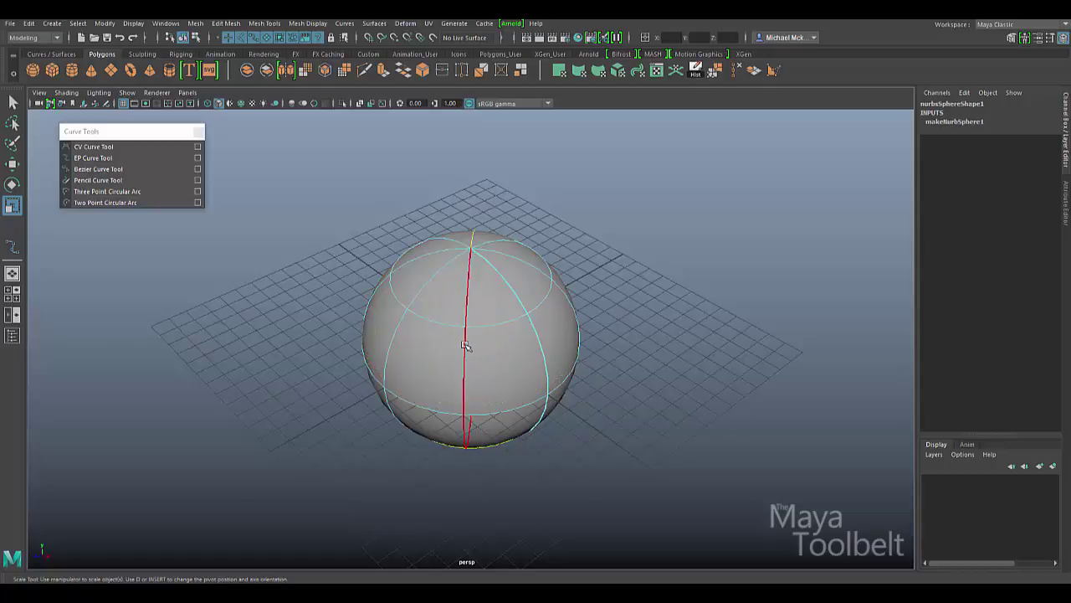
{"action": "left_click_drag", "start_coordinate": [465, 345], "coordinate": [515, 333]}
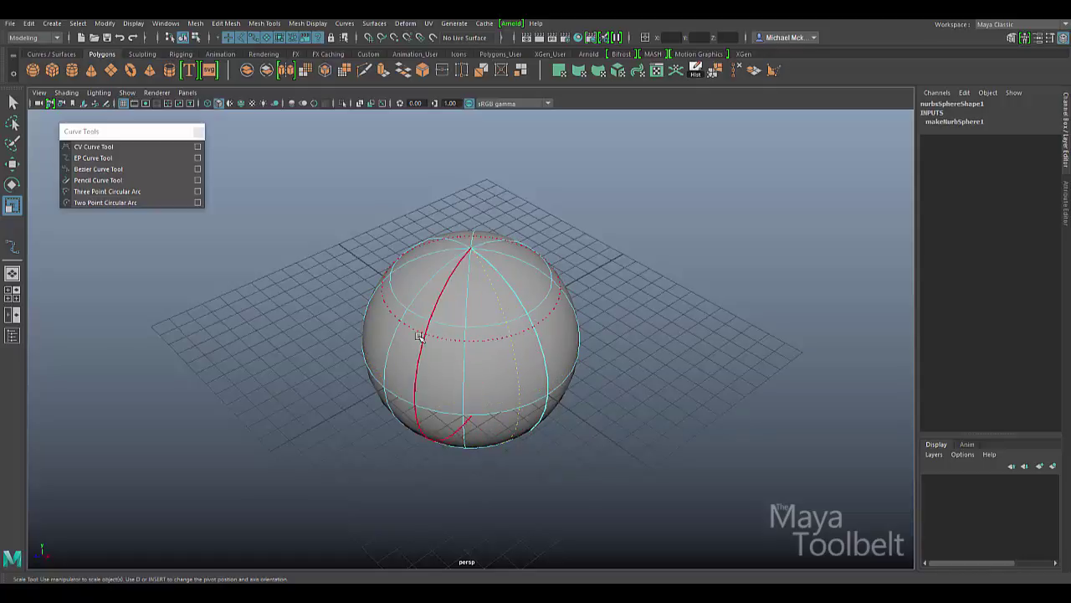
{"action": "left_click", "coordinate": [486, 278]}
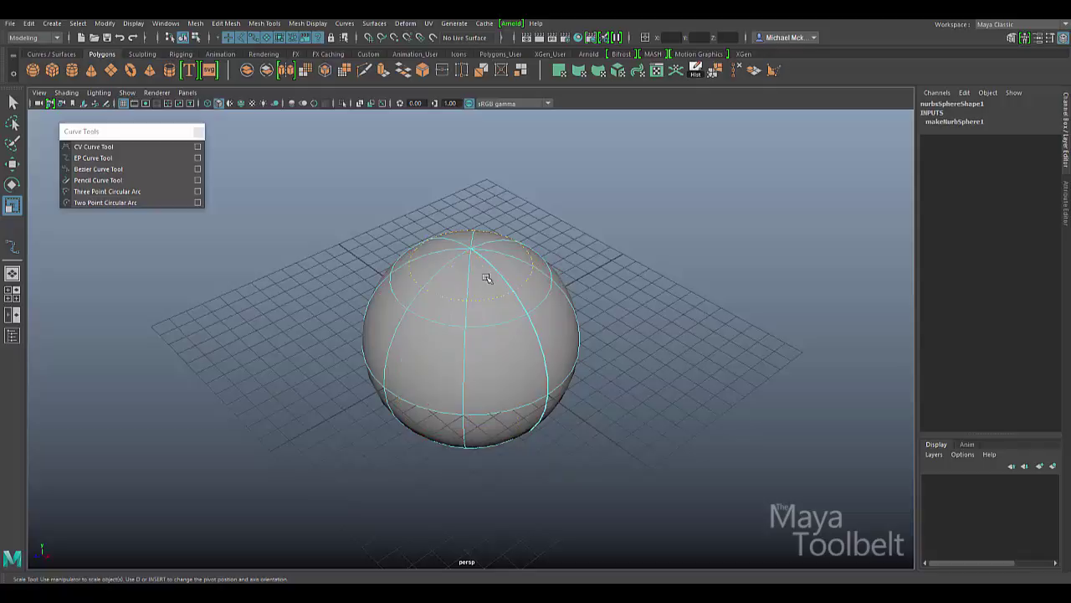
{"action": "right_click", "coordinate": [488, 265]}
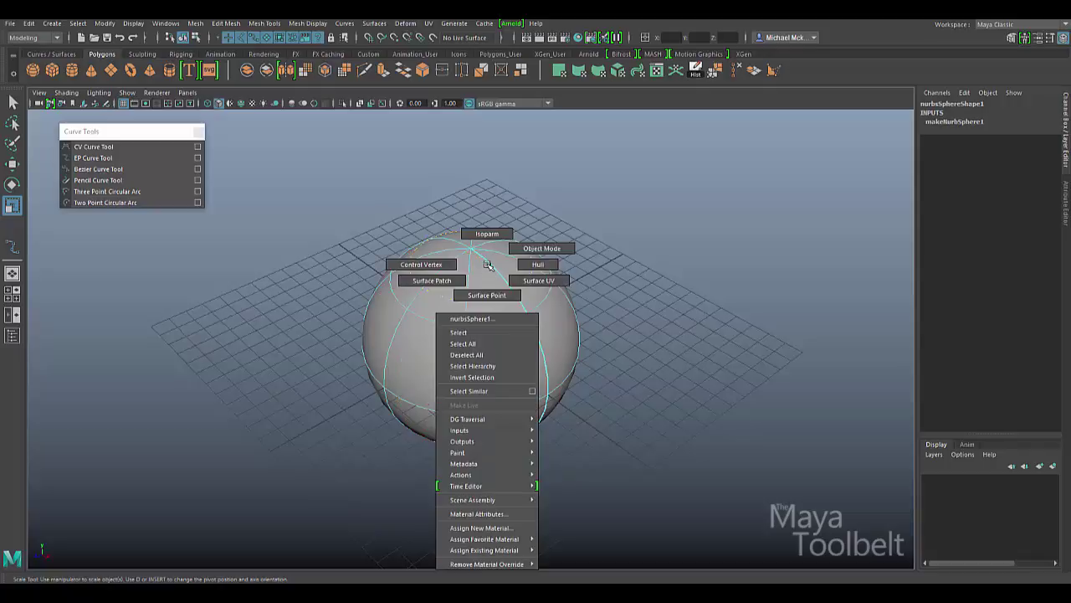
Step: Select a control vertex on the sphere's side and pull it out to bulge the surface
{"action": "left_click", "coordinate": [421, 264]}
{"action": "left_click_drag", "start_coordinate": [423, 268], "coordinate": [385, 260], "text": "alt"}
{"action": "left_click", "coordinate": [381, 253]}
{"action": "left_click_drag", "start_coordinate": [449, 293], "coordinate": [578, 314], "text": "alt"}
{"action": "key", "text": "w"}
{"action": "scroll", "coordinate": [533, 332], "scroll_direction": "up", "scroll_amount": 2}
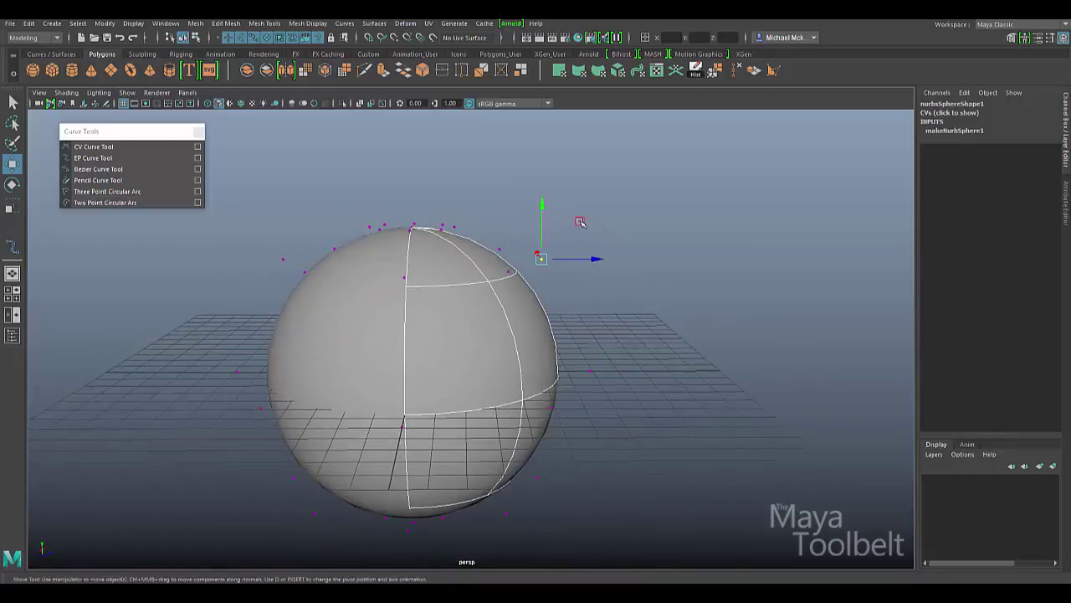
{"action": "left_click_drag", "start_coordinate": [581, 223], "coordinate": [561, 275]}
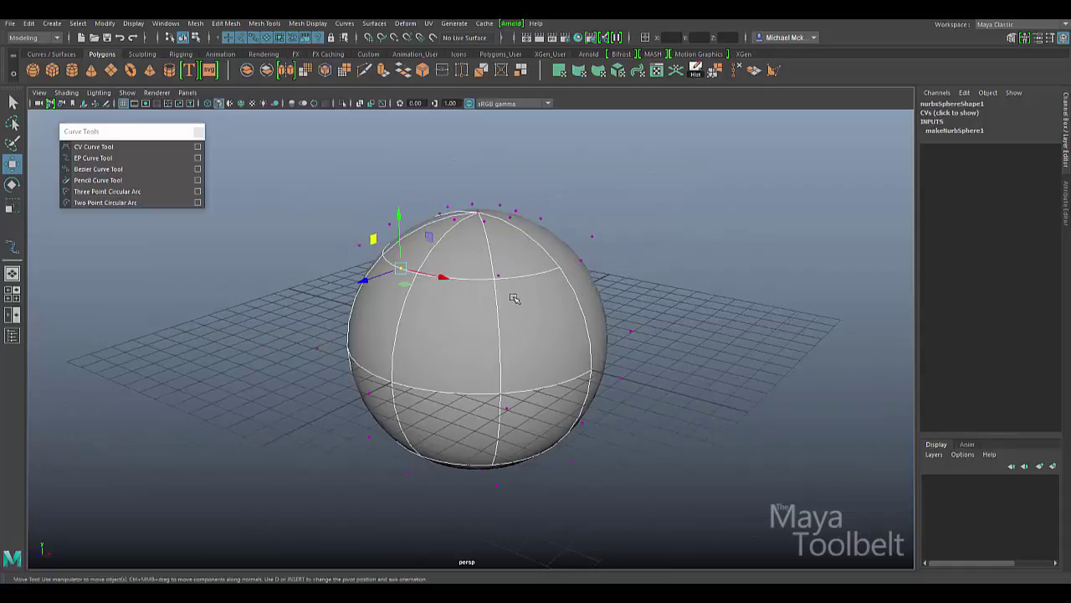
Step: Display the sphere's hull and select the top ring of control vertices
{"action": "right_click_drag", "start_coordinate": [514, 299], "coordinate": [568, 303]}
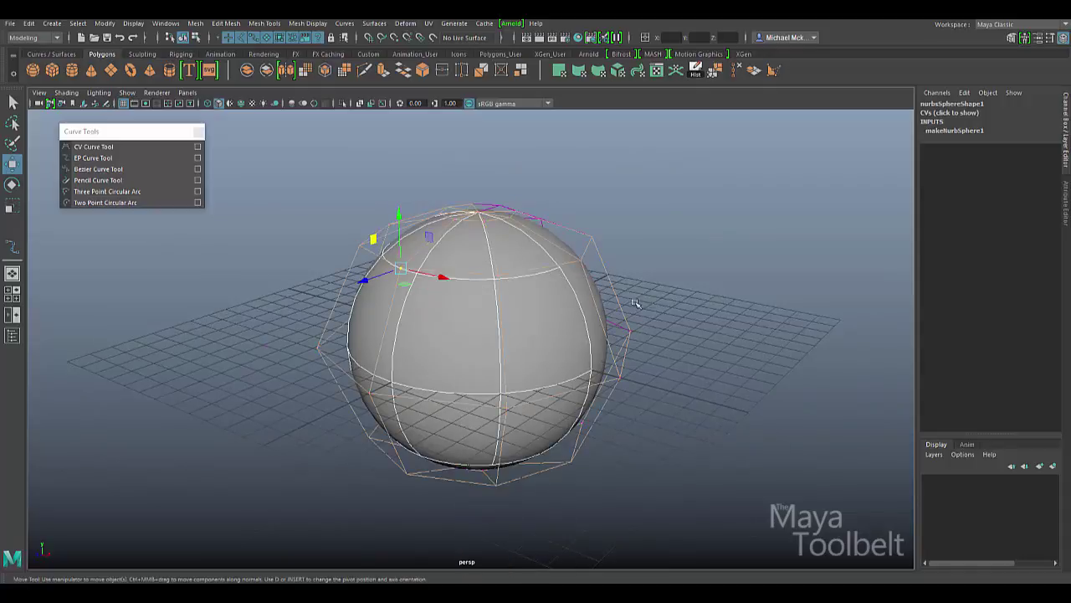
{"action": "left_click_drag", "start_coordinate": [636, 303], "coordinate": [609, 361], "text": "alt"}
{"action": "left_click", "coordinate": [389, 251]}
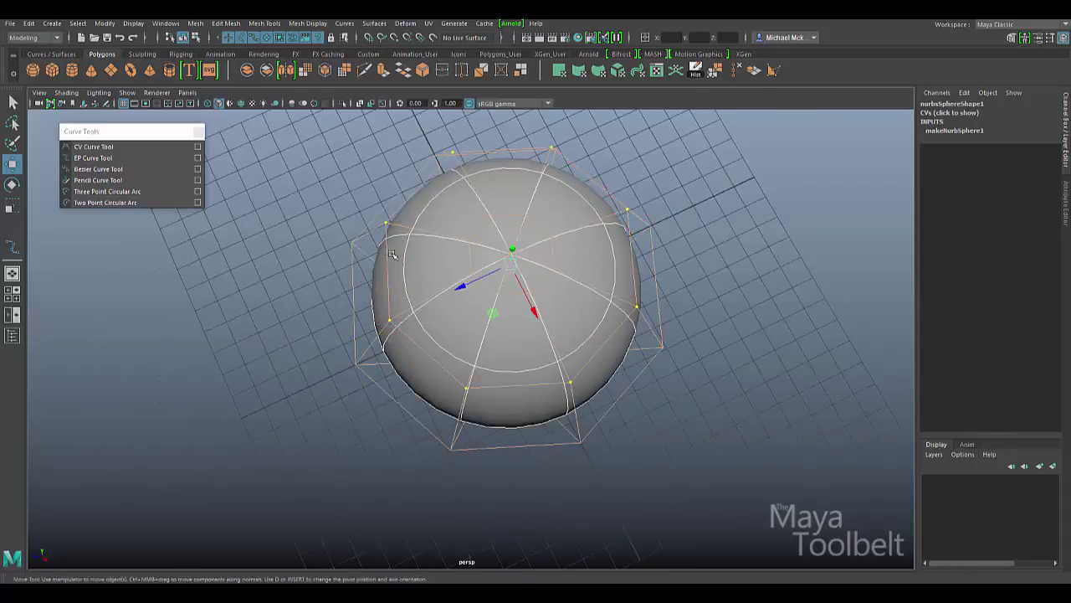
{"action": "left_click_drag", "start_coordinate": [393, 255], "coordinate": [538, 174], "text": "alt"}
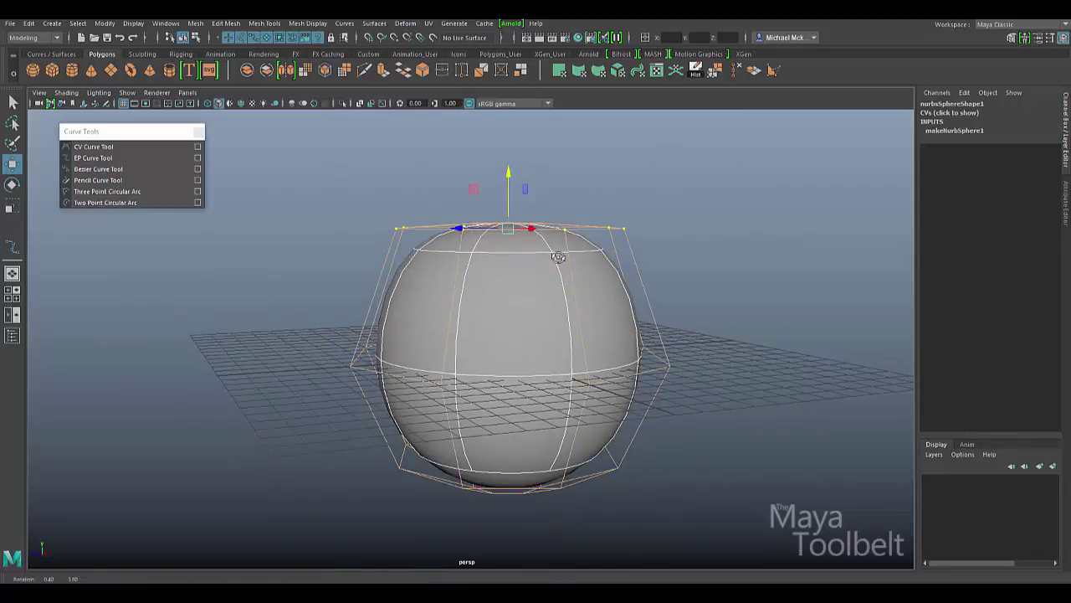
{"action": "left_click_drag", "start_coordinate": [556, 255], "coordinate": [540, 259], "text": "alt"}
{"action": "right_click_drag", "start_coordinate": [538, 258], "coordinate": [557, 269]}
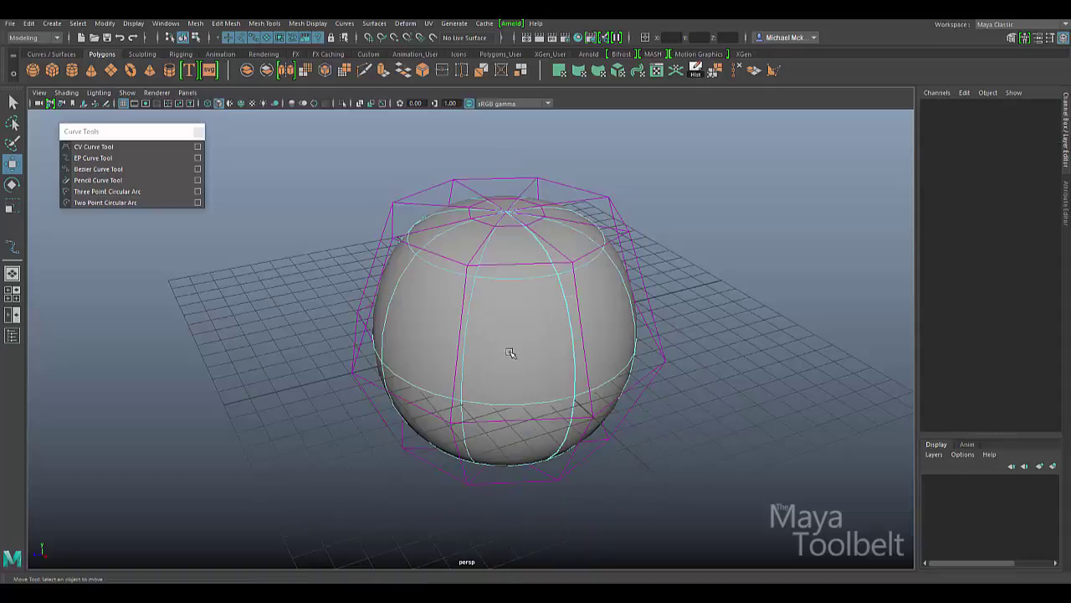
Step: Delete the NURBS sphere and add a NURBS circle at the origin
{"action": "right_click_drag", "start_coordinate": [502, 298], "coordinate": [544, 284]}
{"action": "key", "text": "Delete"}
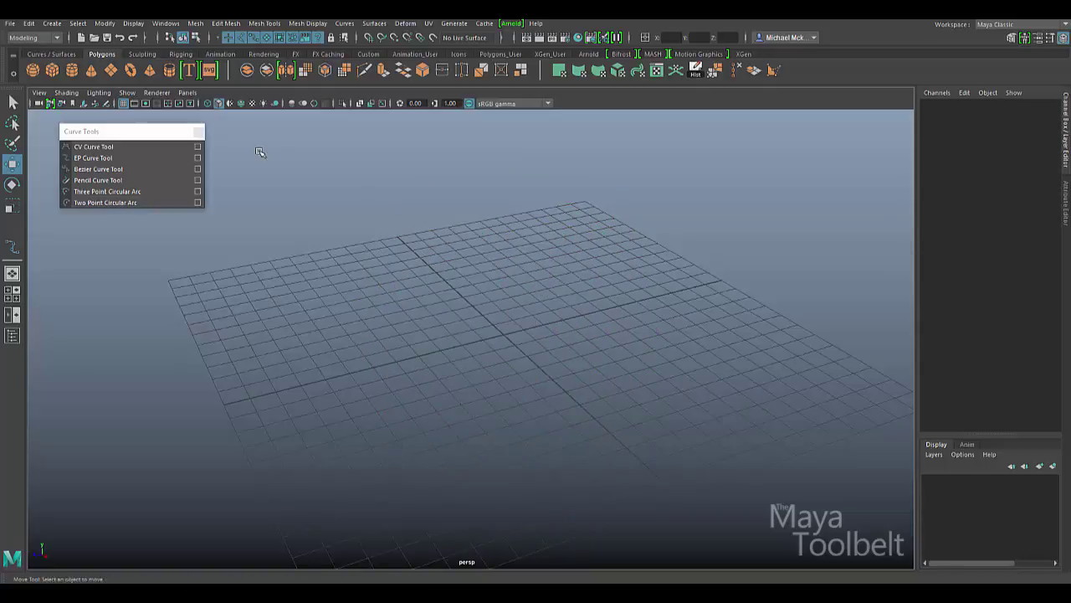
{"action": "left_click", "coordinate": [52, 23]}
{"action": "mouse_move", "coordinate": [124, 50]}
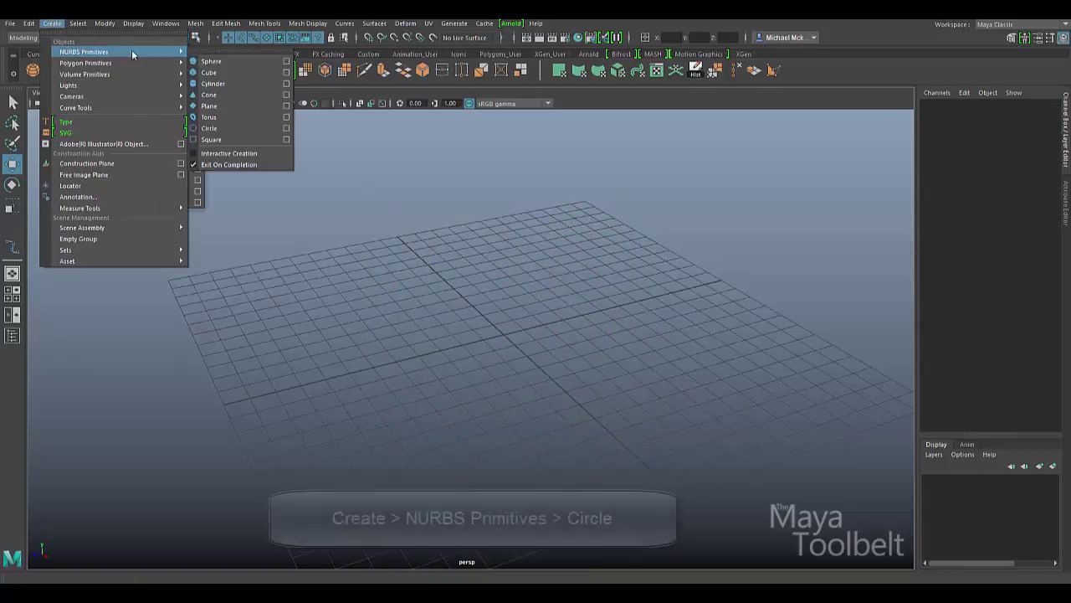
{"action": "left_click", "coordinate": [219, 128]}
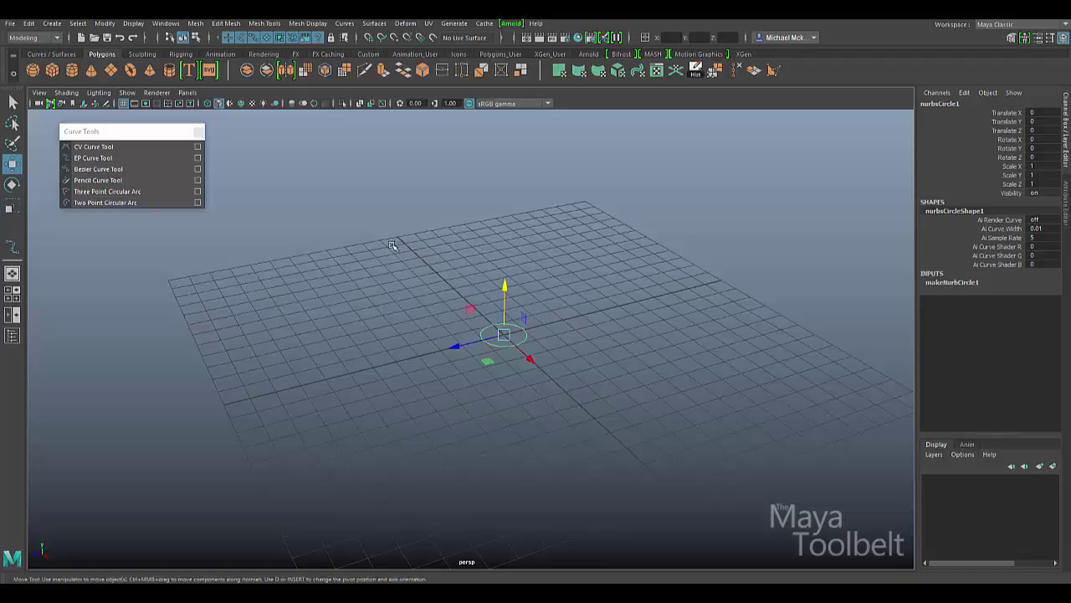
Step: Scale the NURBS circle uniformly to 6.463
{"action": "left_click_drag", "start_coordinate": [394, 242], "coordinate": [433, 263], "text": "alt"}
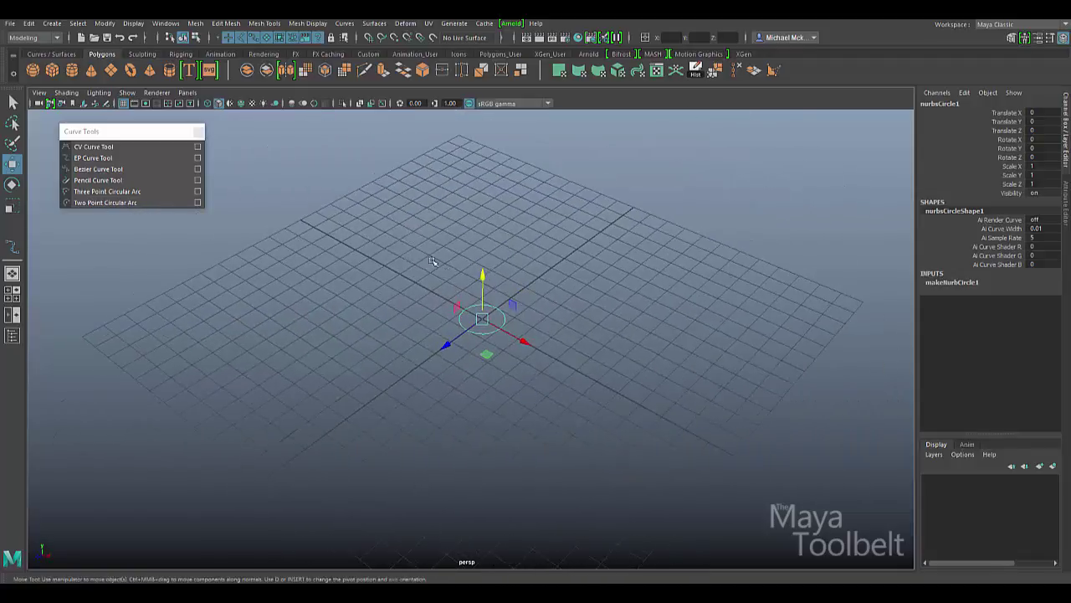
{"action": "key", "text": "r"}
{"action": "left_click_drag", "start_coordinate": [482, 318], "coordinate": [685, 310]}
{"action": "left_click_drag", "start_coordinate": [570, 290], "coordinate": [625, 315], "text": "alt"}
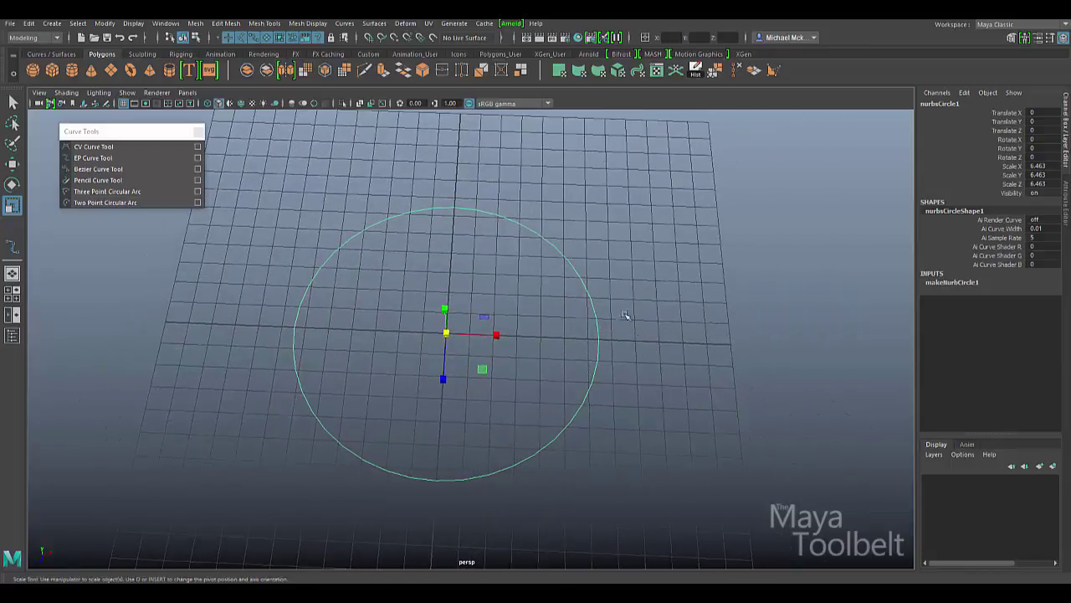
Step: Show the circle's control vertices and hull, then switch to Edit Point mode and select all edit points
{"action": "right_click", "coordinate": [560, 248]}
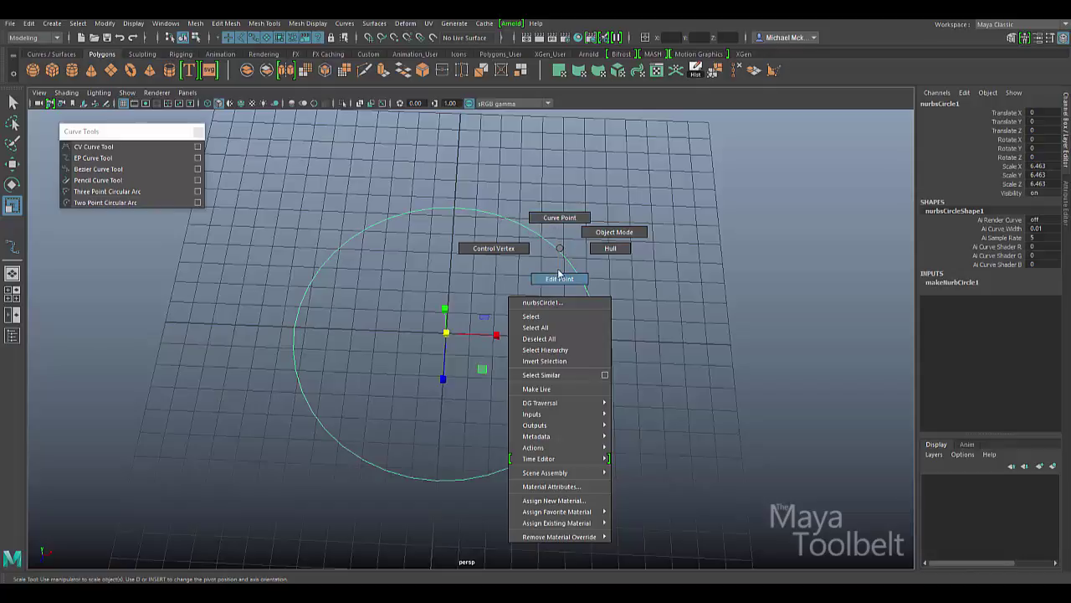
{"action": "right_click_drag", "start_coordinate": [559, 275], "coordinate": [494, 248]}
{"action": "left_click_drag", "start_coordinate": [283, 177], "coordinate": [692, 490]}
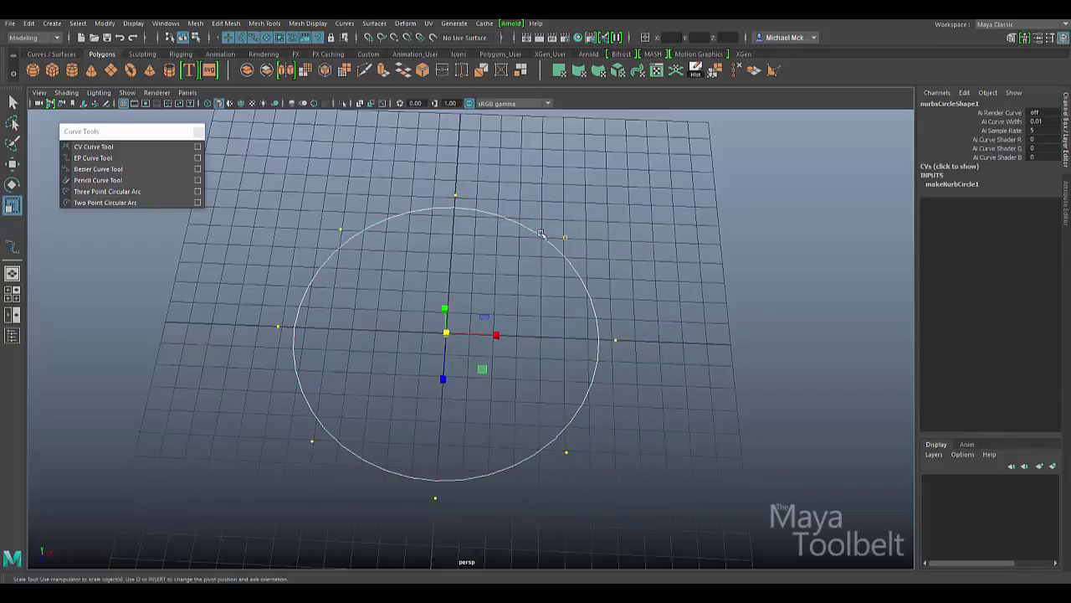
{"action": "right_click_drag", "start_coordinate": [543, 239], "coordinate": [591, 243]}
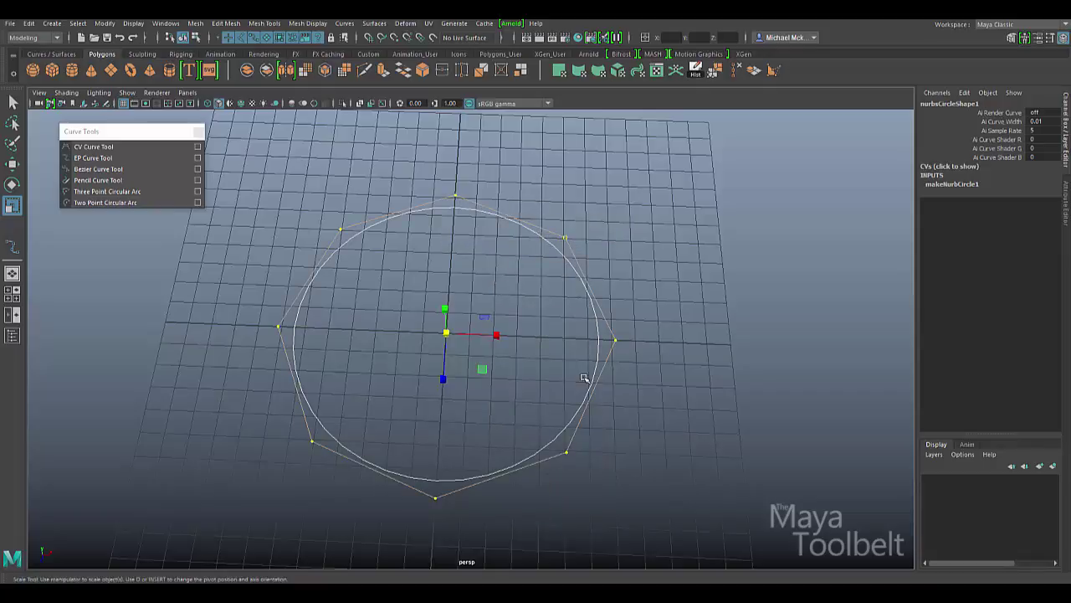
{"action": "right_click_drag", "start_coordinate": [577, 274], "coordinate": [578, 306]}
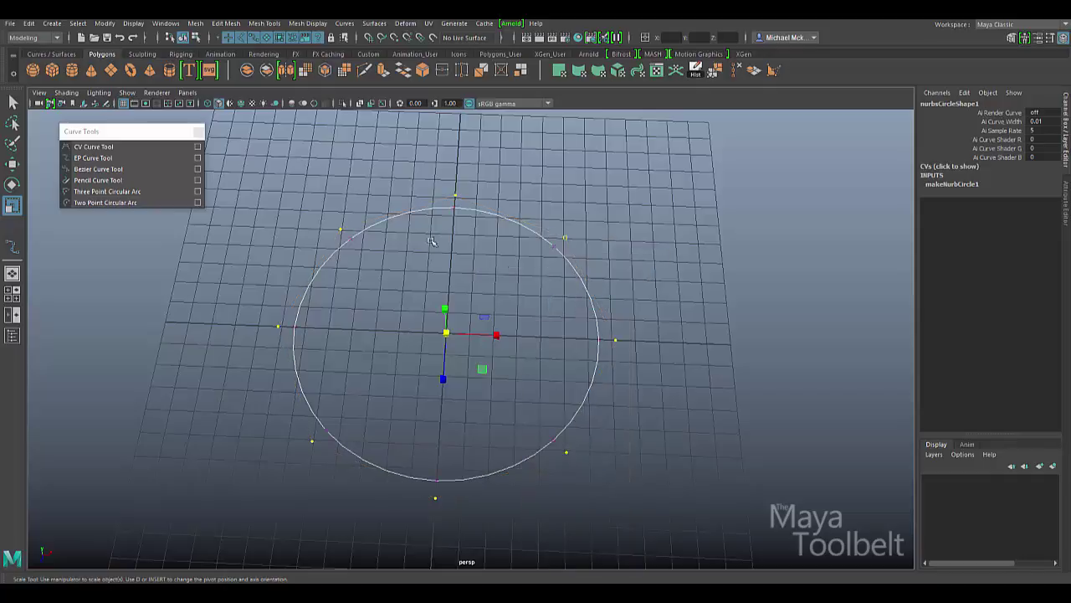
{"action": "left_click_drag", "start_coordinate": [261, 187], "coordinate": [792, 563]}
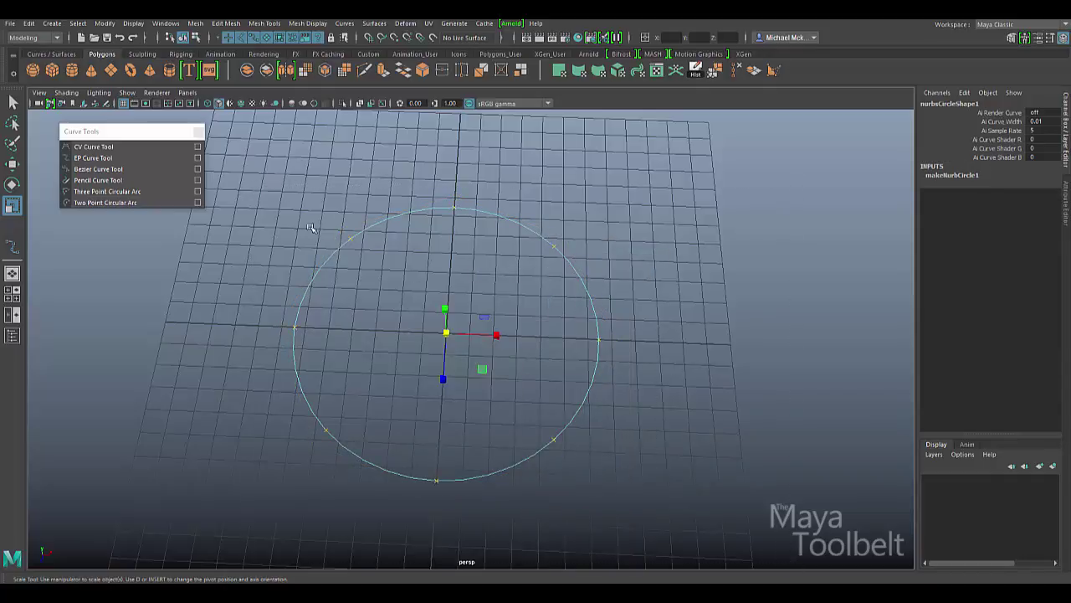
Step: Marquee-select the circle's edit points one by one around the curve, then all, then clear the selection
{"action": "left_click_drag", "start_coordinate": [273, 177], "coordinate": [708, 559]}
{"action": "left_click_drag", "start_coordinate": [541, 427], "coordinate": [571, 456]}
{"action": "left_click_drag", "start_coordinate": [578, 326], "coordinate": [626, 364]}
{"action": "left_click_drag", "start_coordinate": [545, 258], "coordinate": [578, 230]}
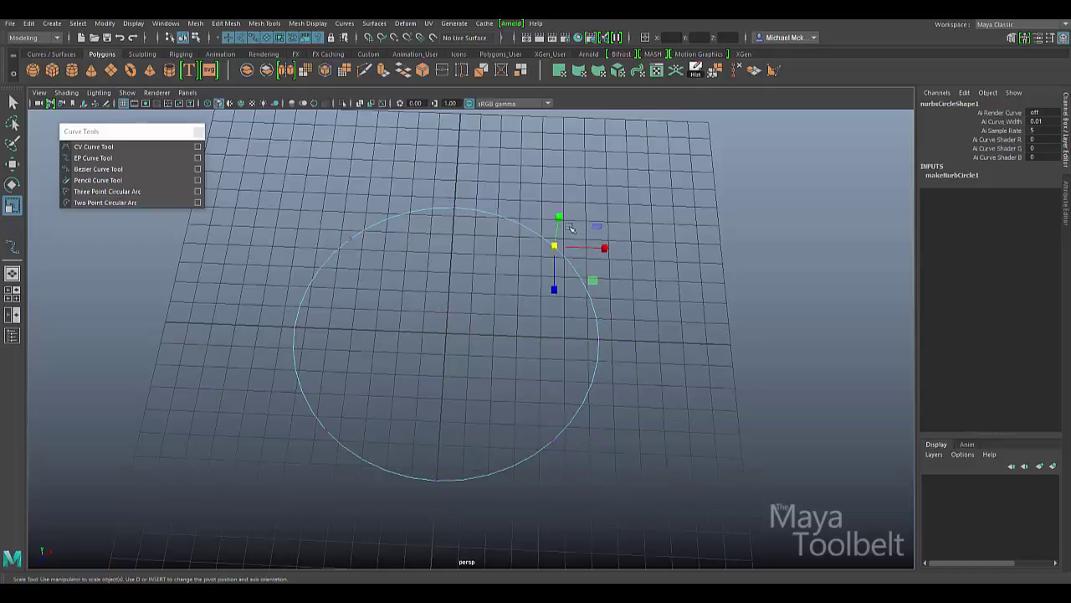
{"action": "left_click_drag", "start_coordinate": [514, 184], "coordinate": [429, 230]}
{"action": "left_click_drag", "start_coordinate": [384, 180], "coordinate": [329, 261]}
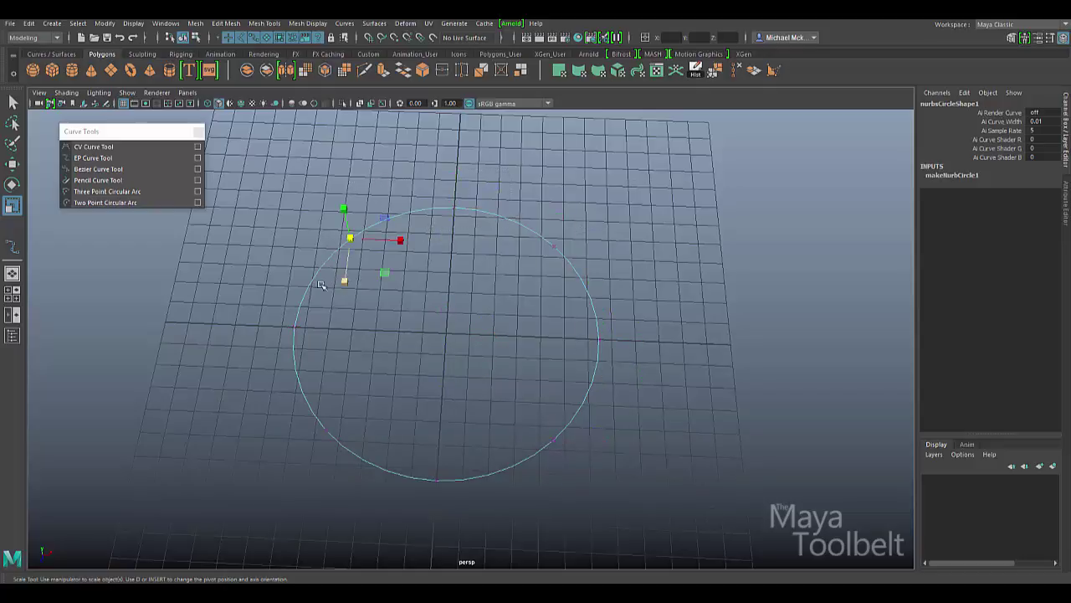
{"action": "left_click_drag", "start_coordinate": [258, 305], "coordinate": [343, 365]}
{"action": "left_click_drag", "start_coordinate": [254, 168], "coordinate": [691, 546]}
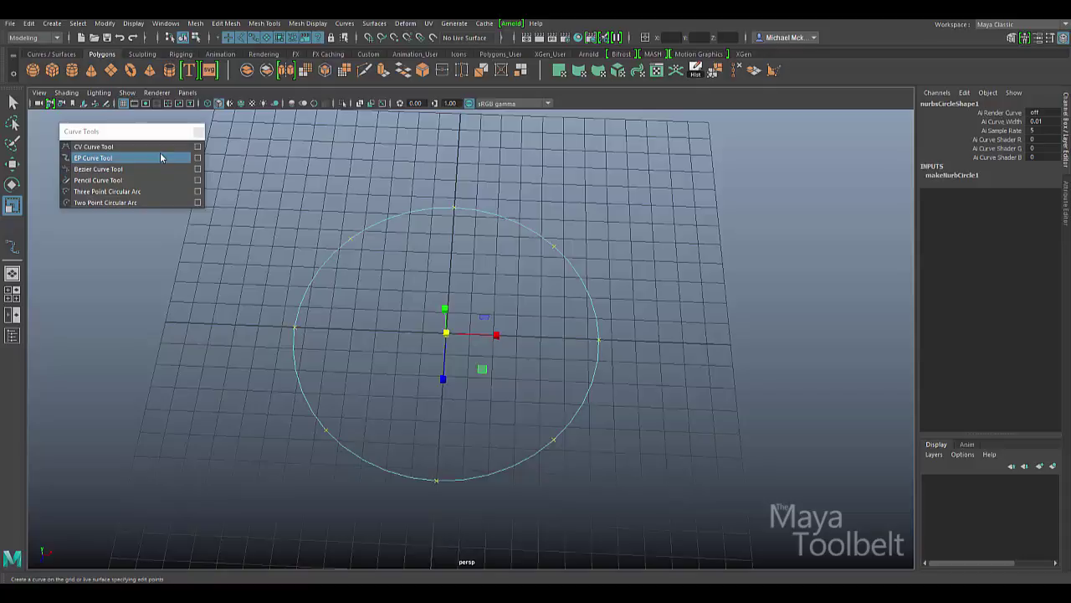
{"action": "left_click", "coordinate": [311, 227]}
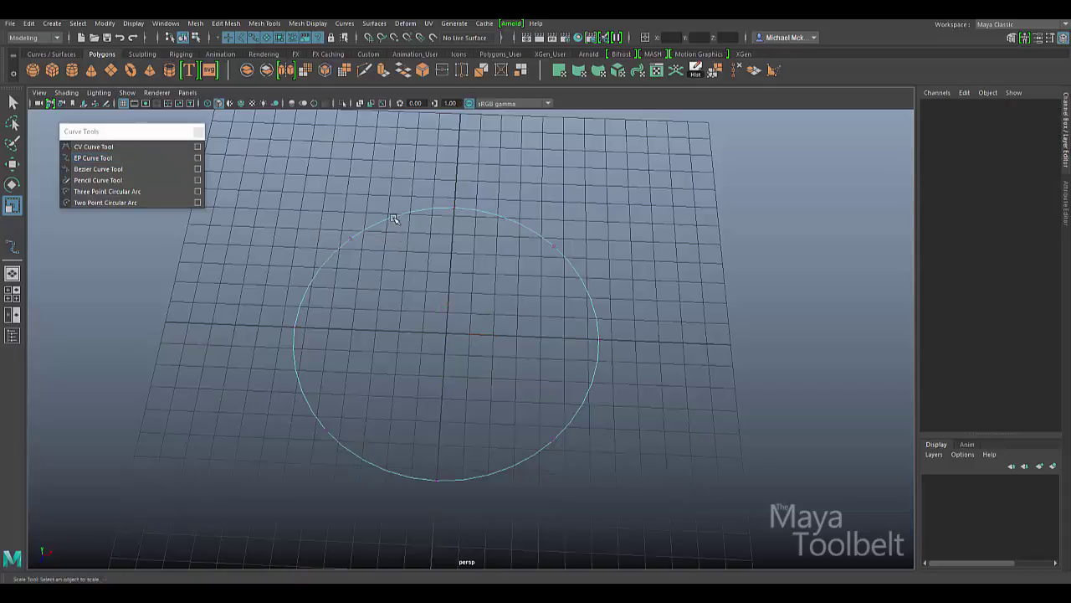
Step: Delete the circle and dock the EP Curve Tool settings (3 Cubic, Uniform) at the upper left
{"action": "left_click", "coordinate": [182, 37]}
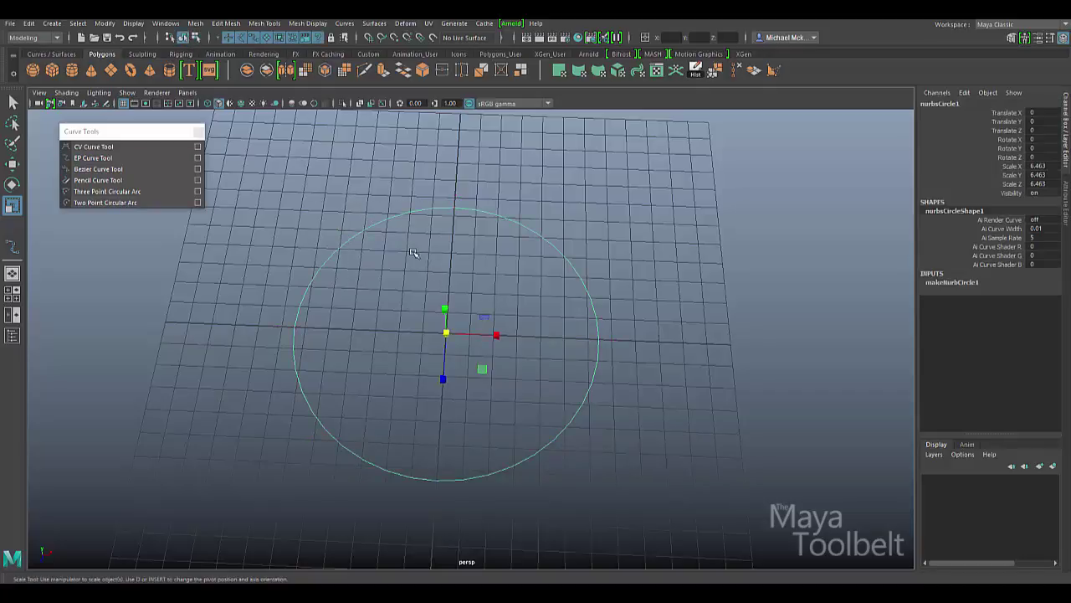
{"action": "key", "text": "Delete"}
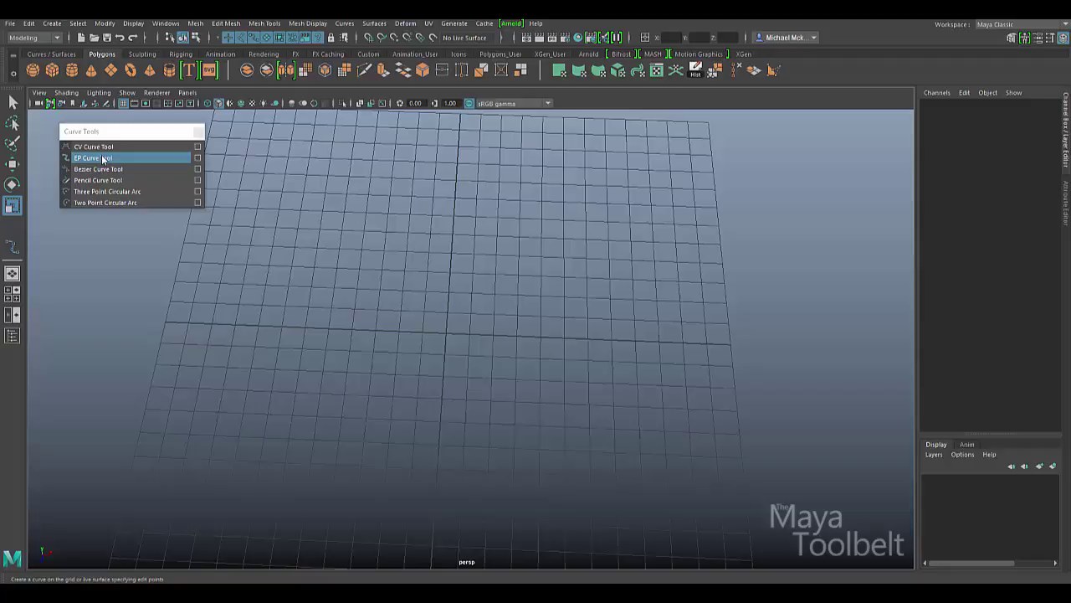
{"action": "left_click", "coordinate": [197, 158]}
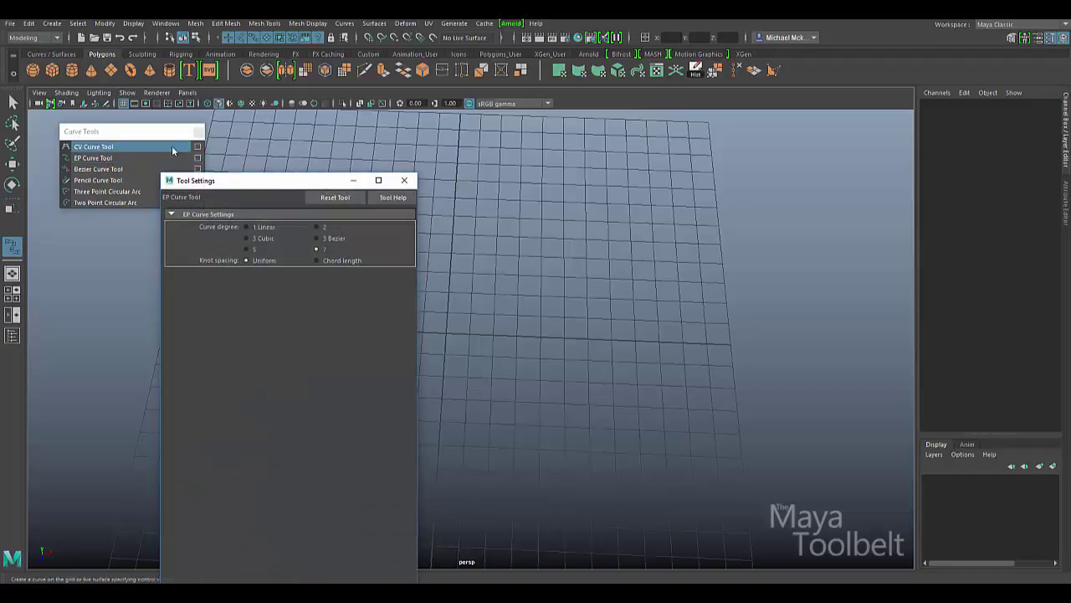
{"action": "left_click", "coordinate": [199, 135]}
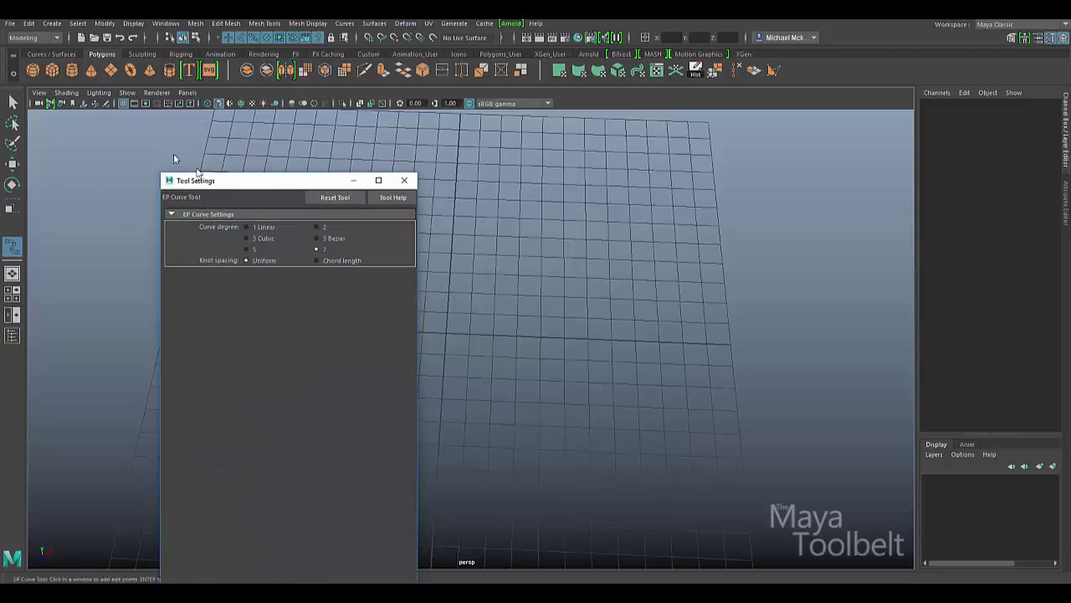
{"action": "left_click_drag", "start_coordinate": [204, 181], "coordinate": [25, 125]}
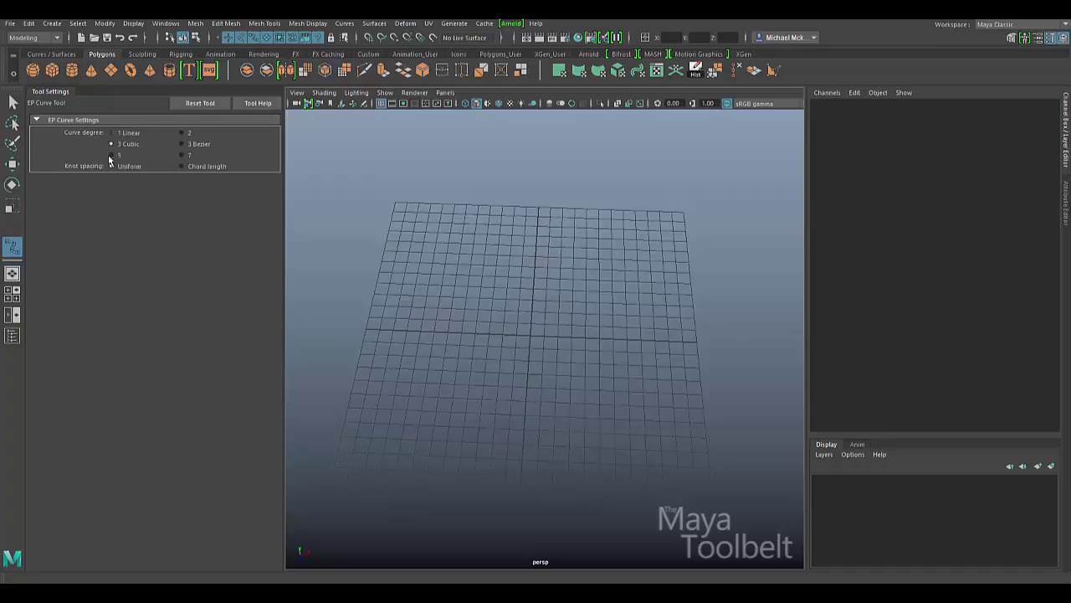
Step: Orbit the camera to view the empty grid at an angle
{"action": "left_click_drag", "start_coordinate": [458, 224], "coordinate": [565, 298], "text": "alt"}
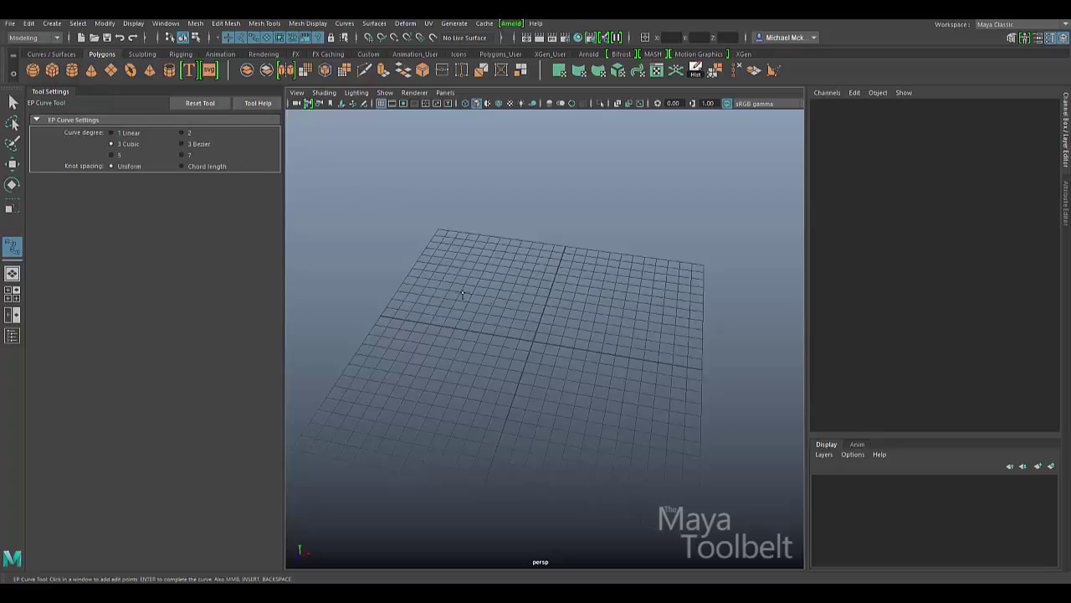
{"action": "left_click_drag", "start_coordinate": [490, 338], "coordinate": [495, 341], "text": "alt"}
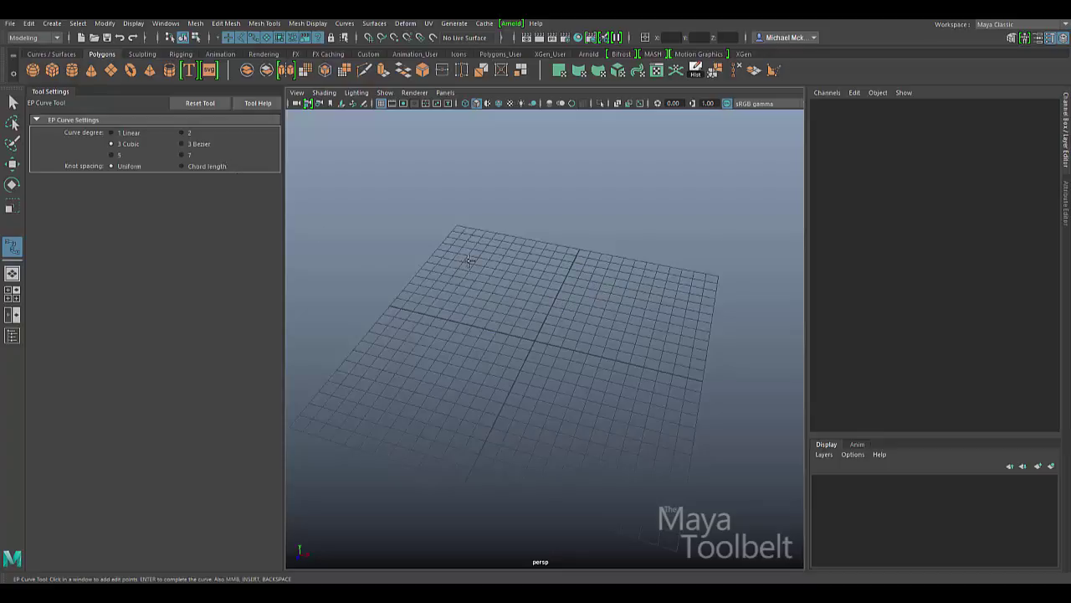
{"action": "left_click_drag", "start_coordinate": [470, 260], "coordinate": [474, 270], "text": "alt"}
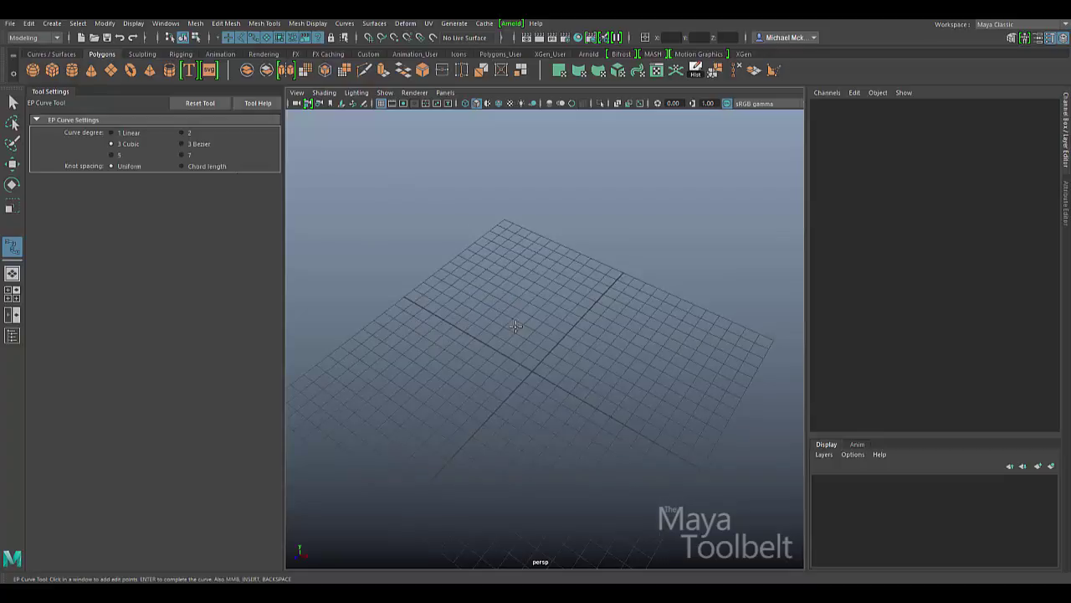
{"action": "left_click", "coordinate": [411, 318]}
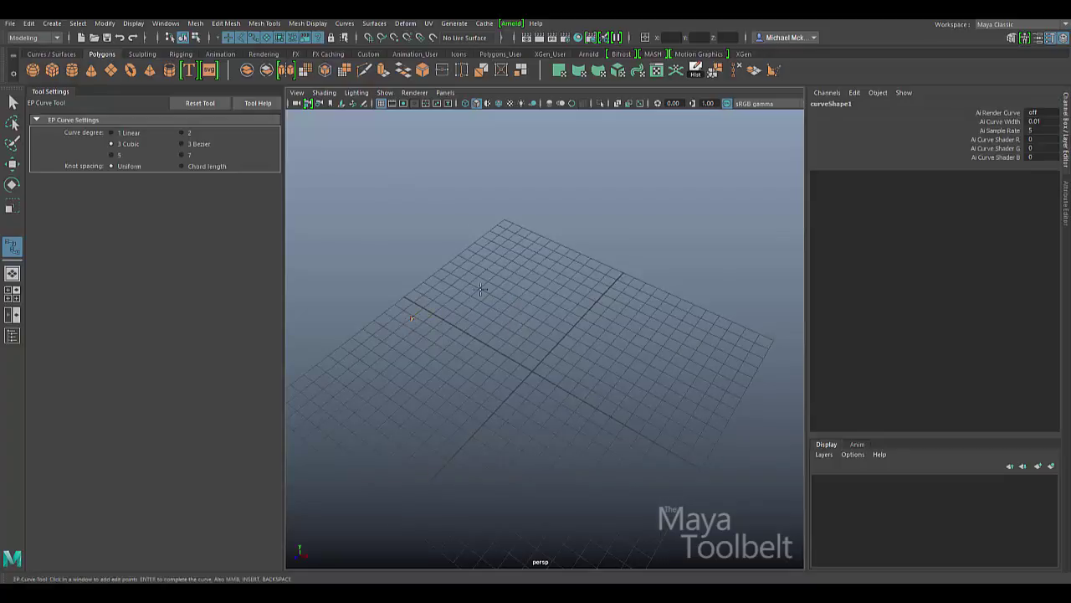
{"action": "left_click", "coordinate": [485, 263]}
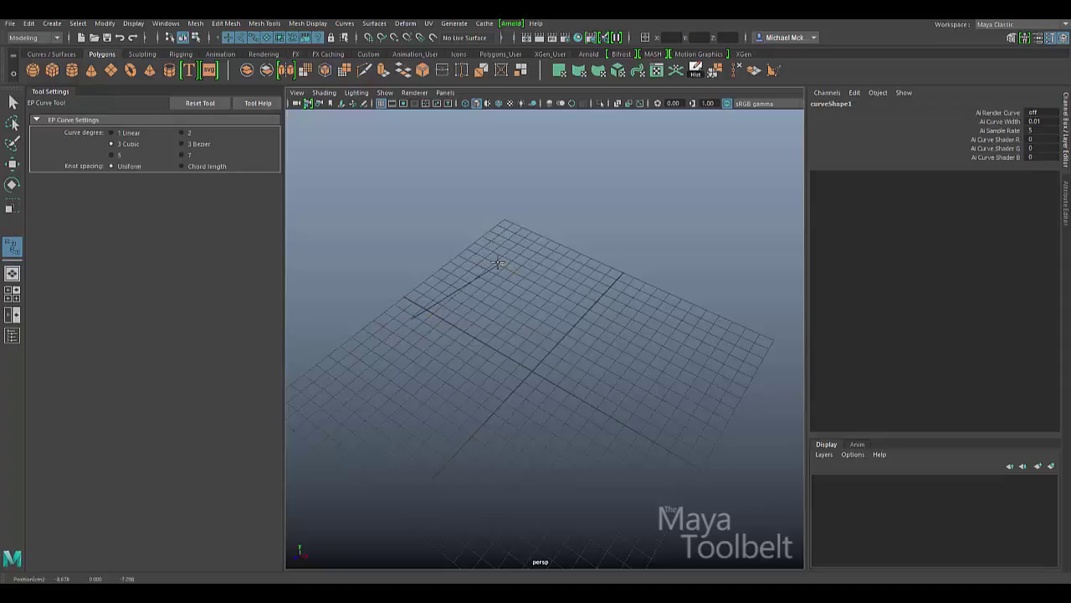
{"action": "left_click_drag", "start_coordinate": [576, 268], "coordinate": [407, 414]}
{"action": "key", "text": "r"}
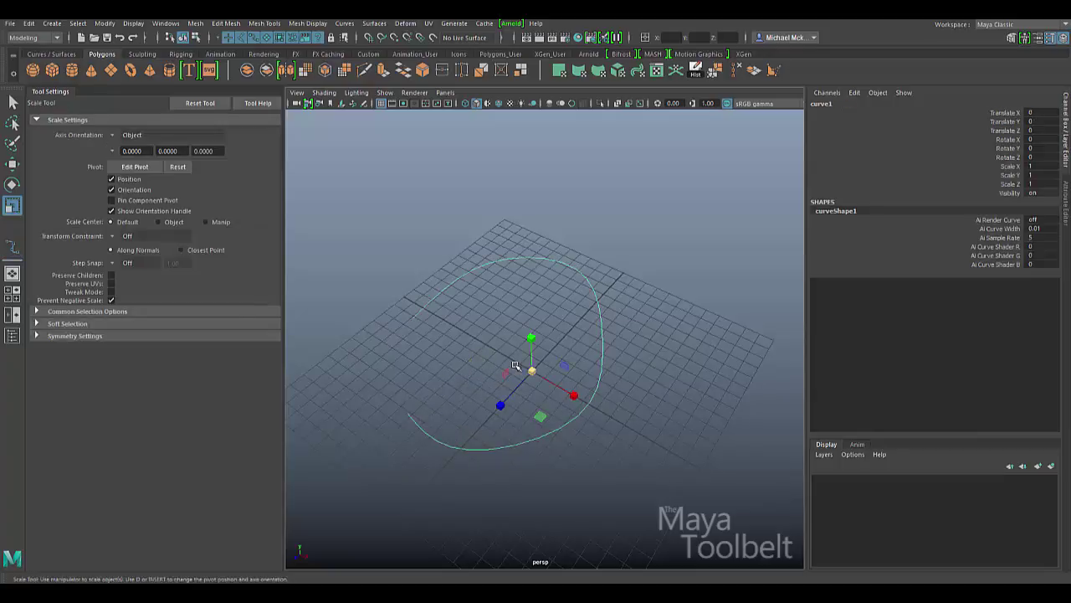
{"action": "key", "text": "Delete"}
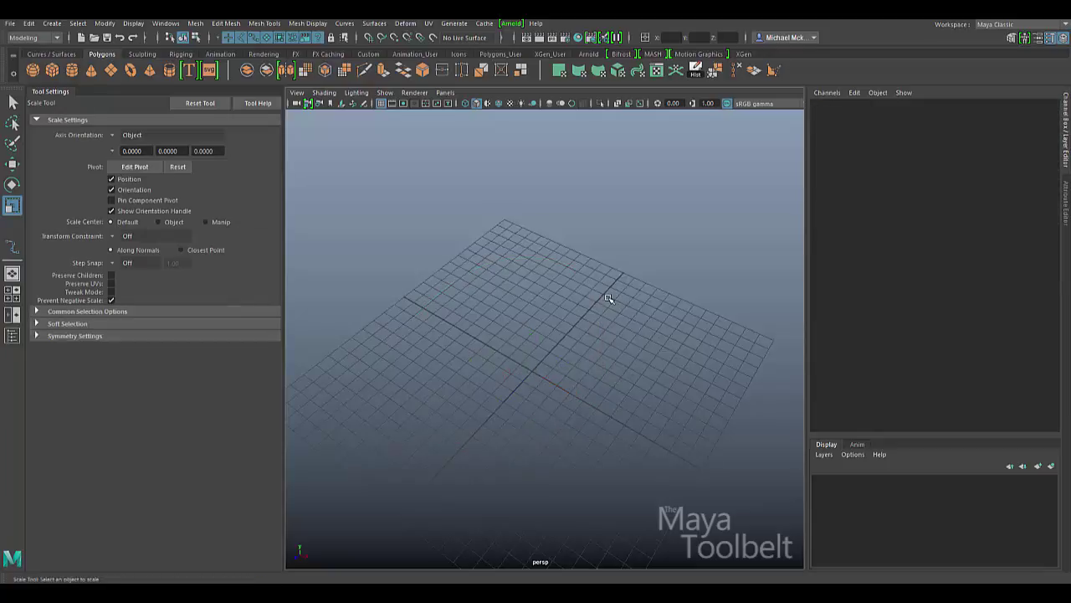
Step: Draw a cubic EP curve looping widely across the grid and curling back toward the front
{"action": "key", "text": "y"}
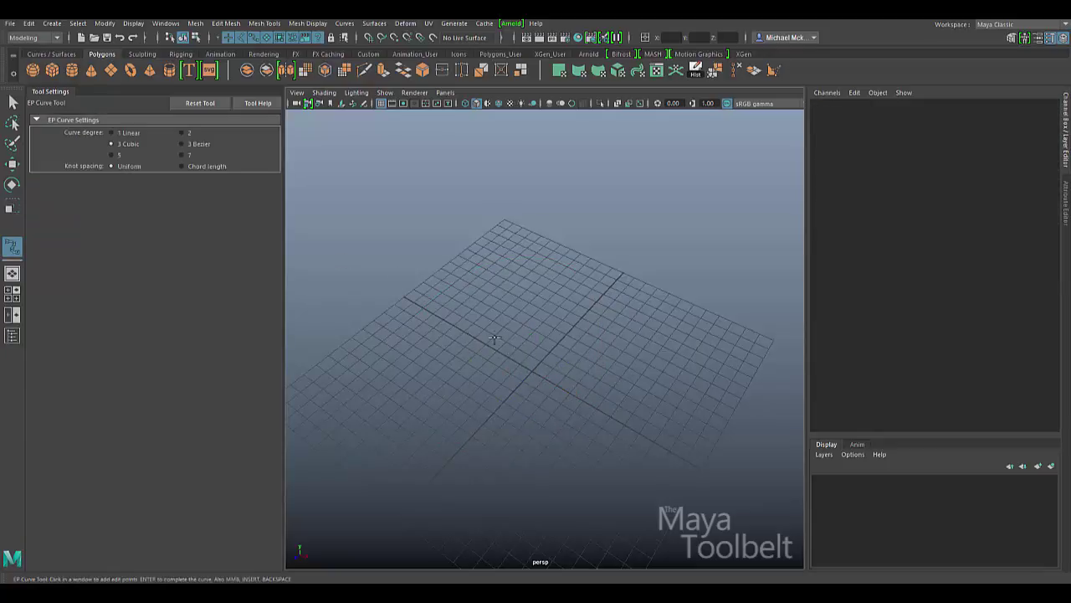
{"action": "left_click", "coordinate": [409, 341]}
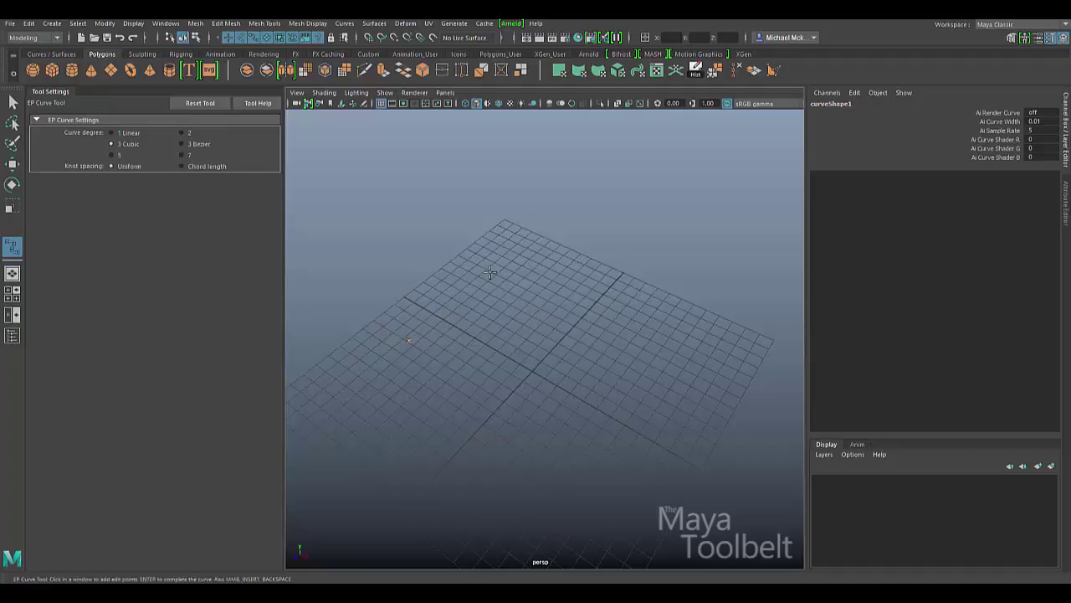
{"action": "left_click_drag", "start_coordinate": [496, 289], "coordinate": [473, 284]}
{"action": "left_click_drag", "start_coordinate": [595, 287], "coordinate": [657, 257]}
{"action": "left_click", "coordinate": [409, 353]}
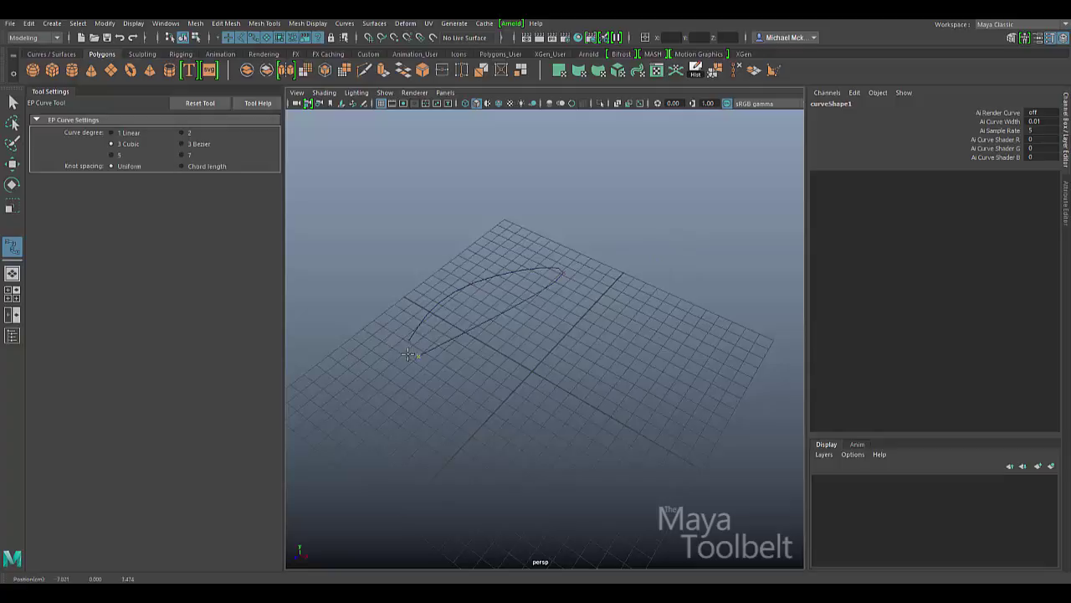
{"action": "left_click_drag", "start_coordinate": [447, 323], "coordinate": [633, 191]}
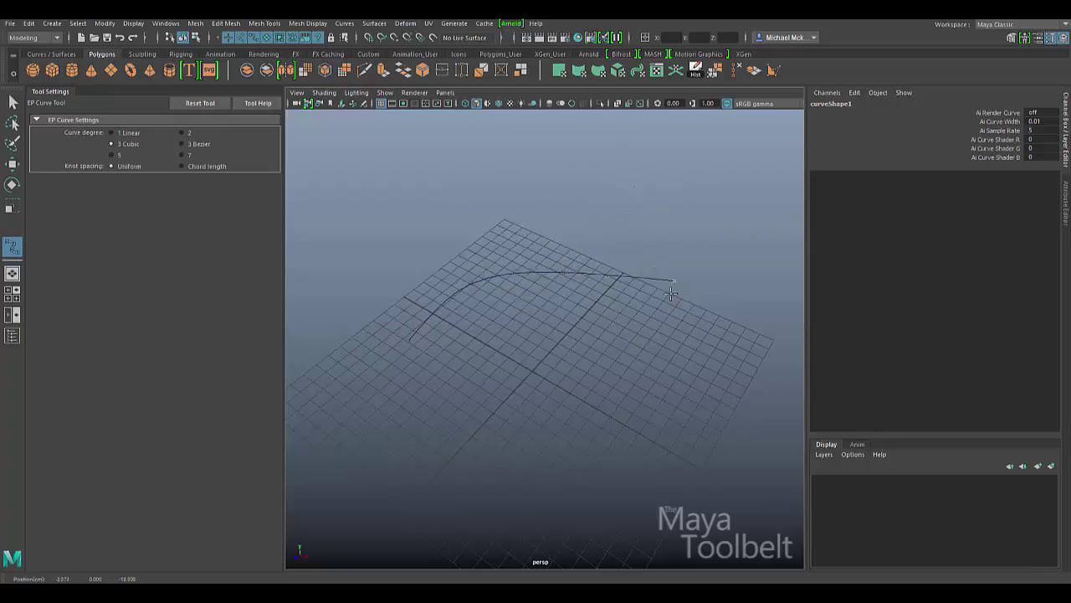
{"action": "left_click_drag", "start_coordinate": [671, 293], "coordinate": [513, 442]}
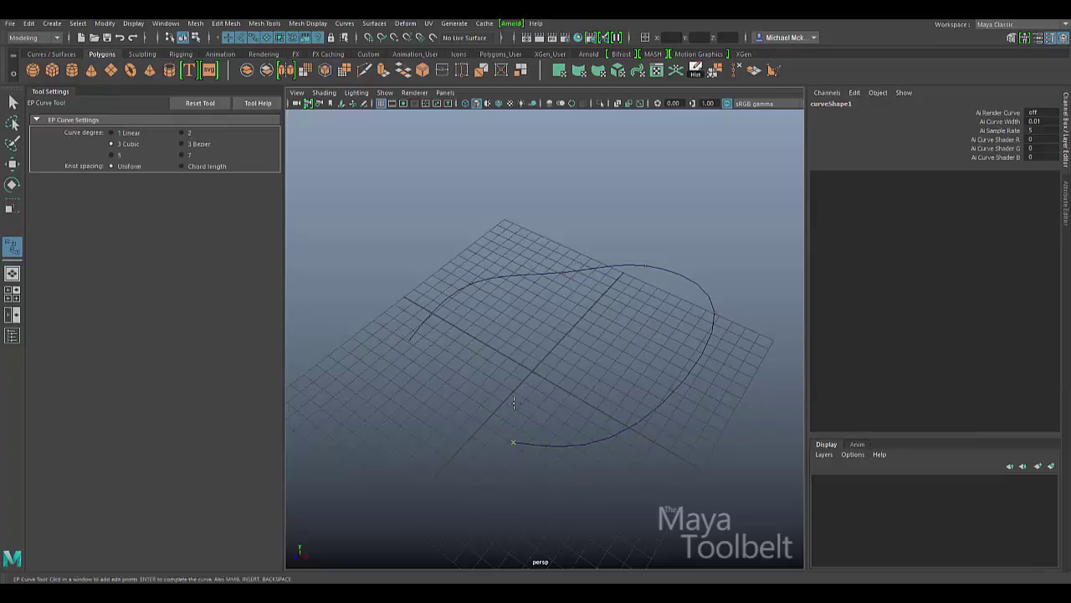
{"action": "mouse_move", "coordinate": [514, 403]}
{"action": "left_mouse_down"}
{"action": "mouse_move", "coordinate": [512, 354]}
{"action": "mouse_move", "coordinate": [584, 378]}
{"action": "mouse_move", "coordinate": [511, 393]}
{"action": "mouse_move", "coordinate": [426, 432]}
{"action": "mouse_move", "coordinate": [498, 456]}
{"action": "mouse_move", "coordinate": [456, 409]}
{"action": "mouse_move", "coordinate": [515, 381]}
{"action": "mouse_move", "coordinate": [469, 439]}
{"action": "mouse_move", "coordinate": [497, 394]}
{"action": "left_mouse_up"}
{"action": "key", "text": "Return"}
{"action": "key", "text": "r"}
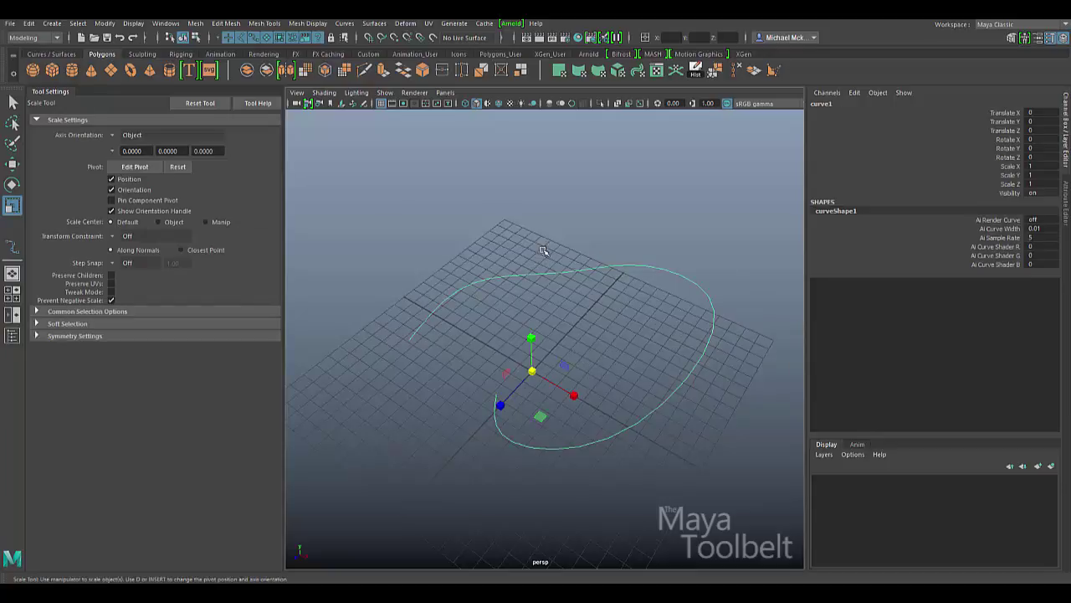
Step: Close the floating tool settings window and marquee-select all of the curve's control vertices
{"action": "left_click_drag", "start_coordinate": [65, 92], "coordinate": [157, 120]}
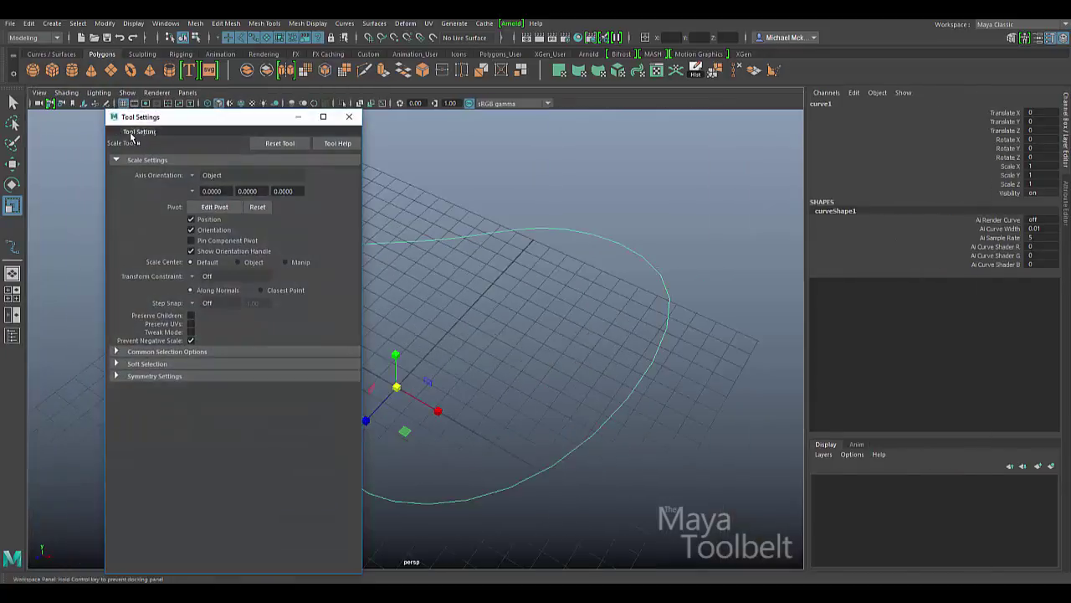
{"action": "left_click", "coordinate": [349, 120]}
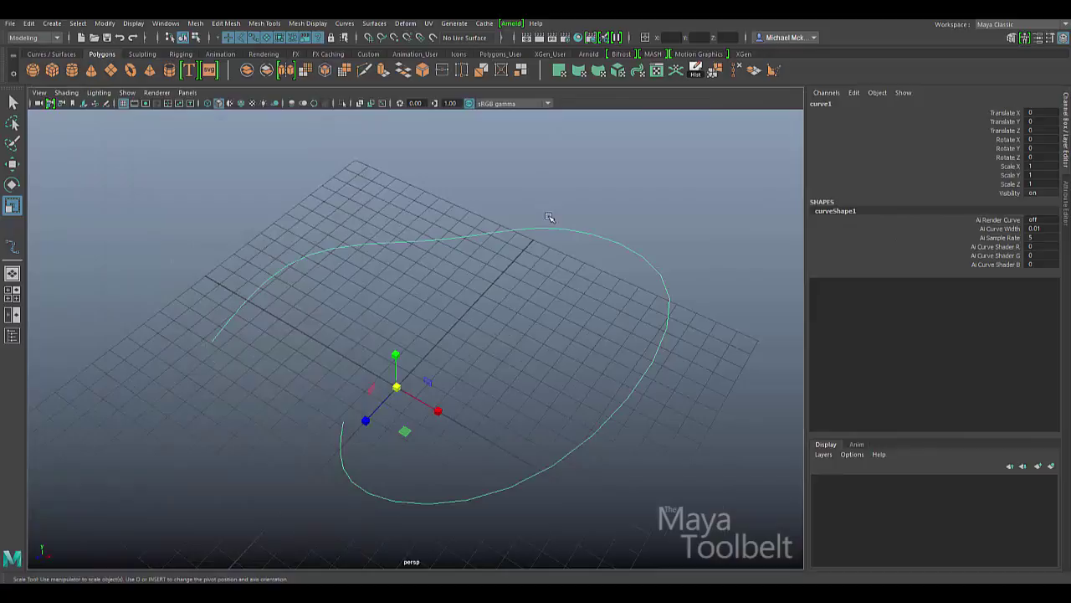
{"action": "right_click_drag", "start_coordinate": [512, 230], "coordinate": [472, 235]}
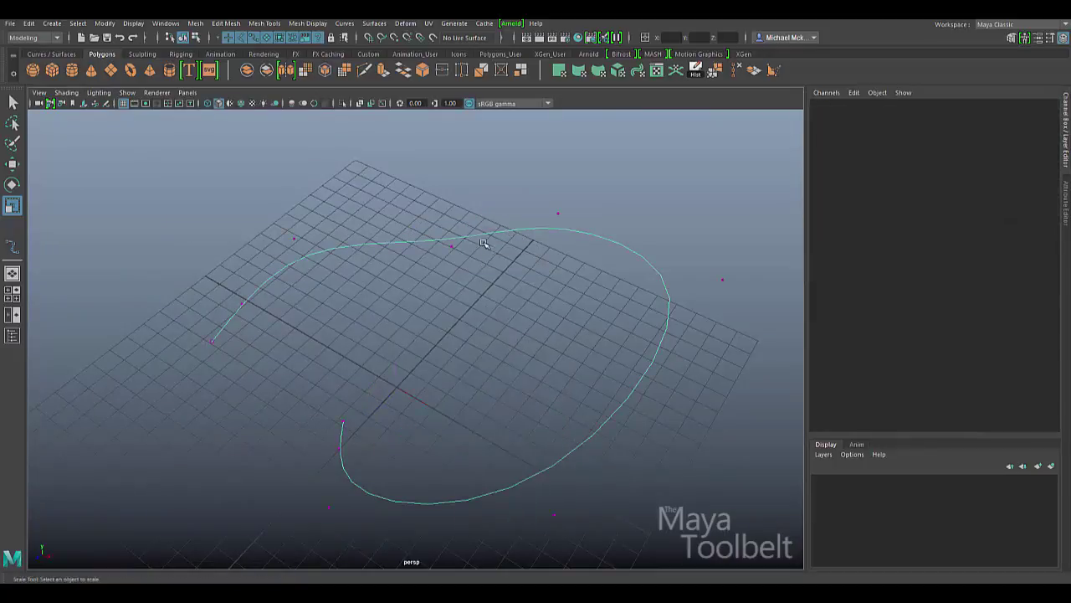
{"action": "left_click_drag", "start_coordinate": [499, 236], "coordinate": [294, 328], "text": "alt"}
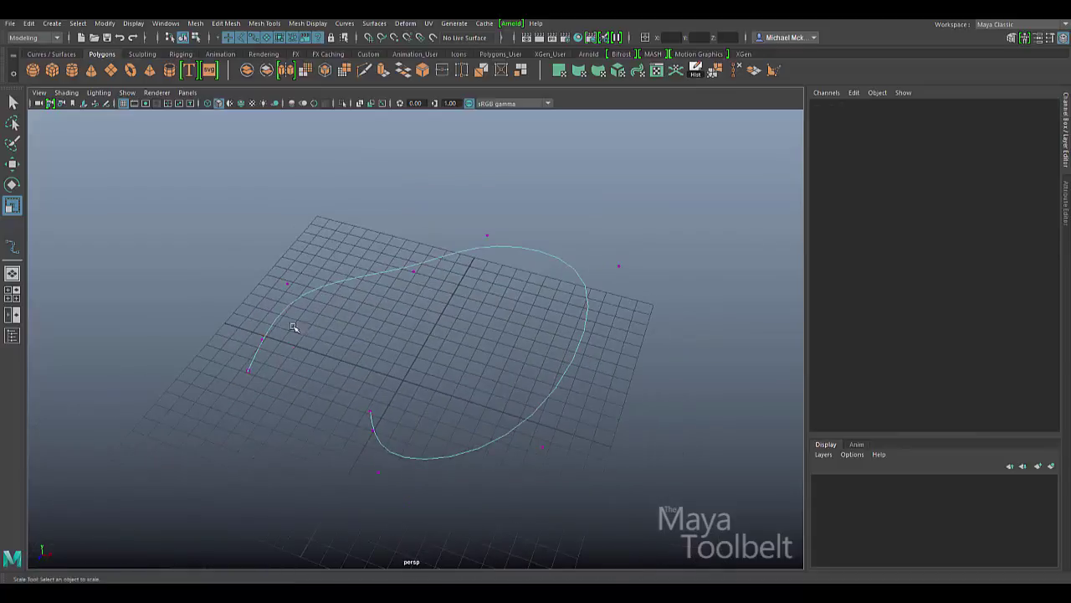
{"action": "left_click_drag", "start_coordinate": [244, 369], "coordinate": [293, 280]}
{"action": "left_click_drag", "start_coordinate": [144, 193], "coordinate": [703, 569]}
{"action": "left_click_drag", "start_coordinate": [703, 502], "coordinate": [640, 362], "text": "alt"}
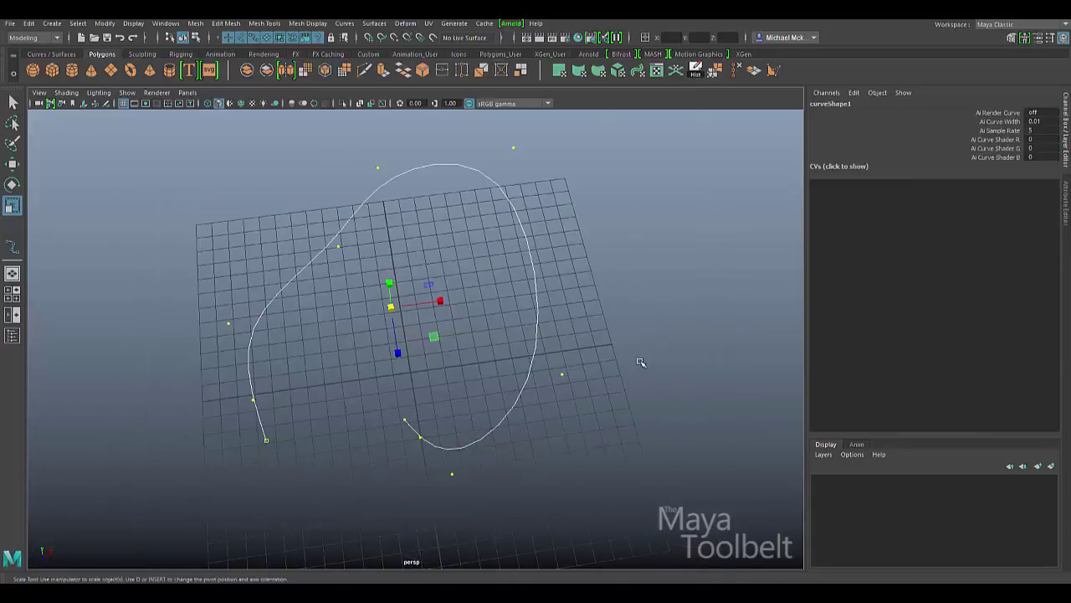
Step: Return the curve to Object Mode, then deselect and reselect it
{"action": "left_click_drag", "start_coordinate": [608, 311], "coordinate": [543, 285], "text": "alt"}
{"action": "right_click_drag", "start_coordinate": [501, 263], "coordinate": [505, 284]}
{"action": "left_click", "coordinate": [257, 305]}
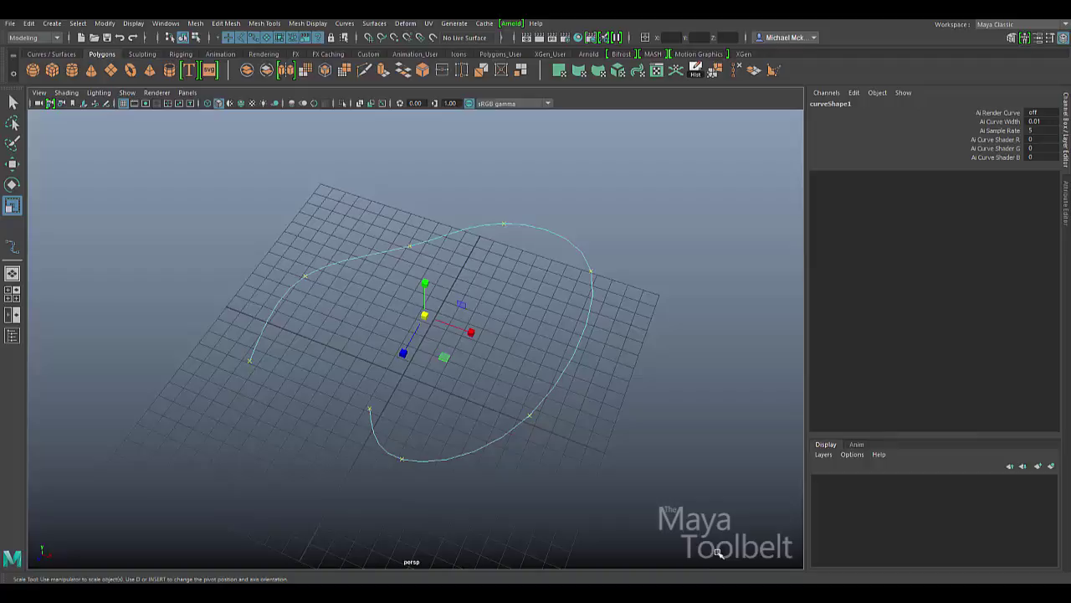
{"action": "left_click_drag", "start_coordinate": [644, 449], "coordinate": [606, 414], "text": "alt"}
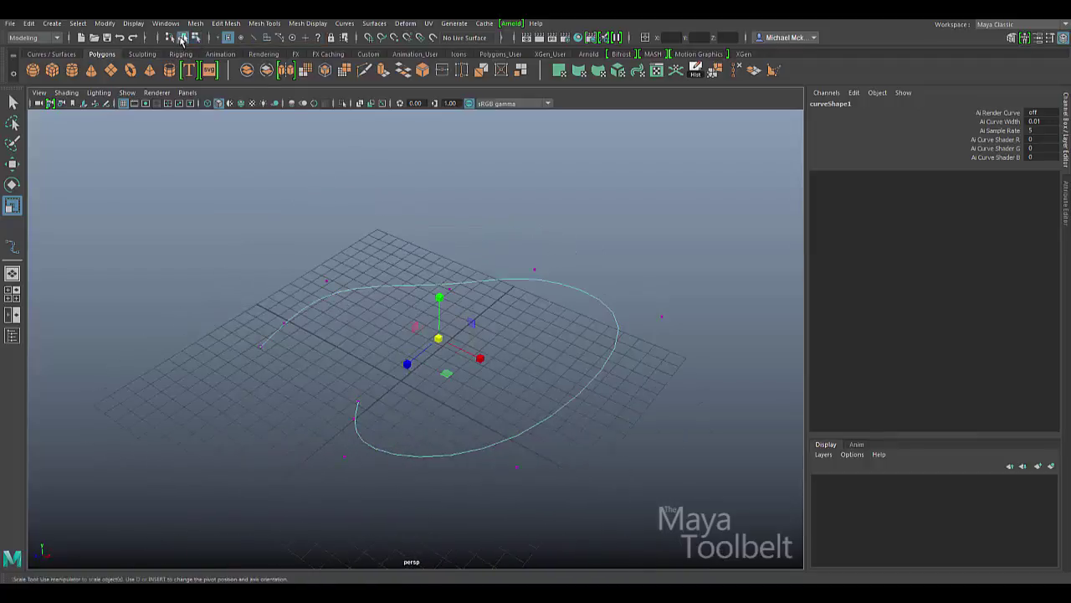
{"action": "left_click", "coordinate": [183, 37]}
{"action": "left_click_drag", "start_coordinate": [430, 229], "coordinate": [488, 321], "text": "alt"}
{"action": "left_click", "coordinate": [636, 333]}
{"action": "left_click", "coordinate": [605, 284]}
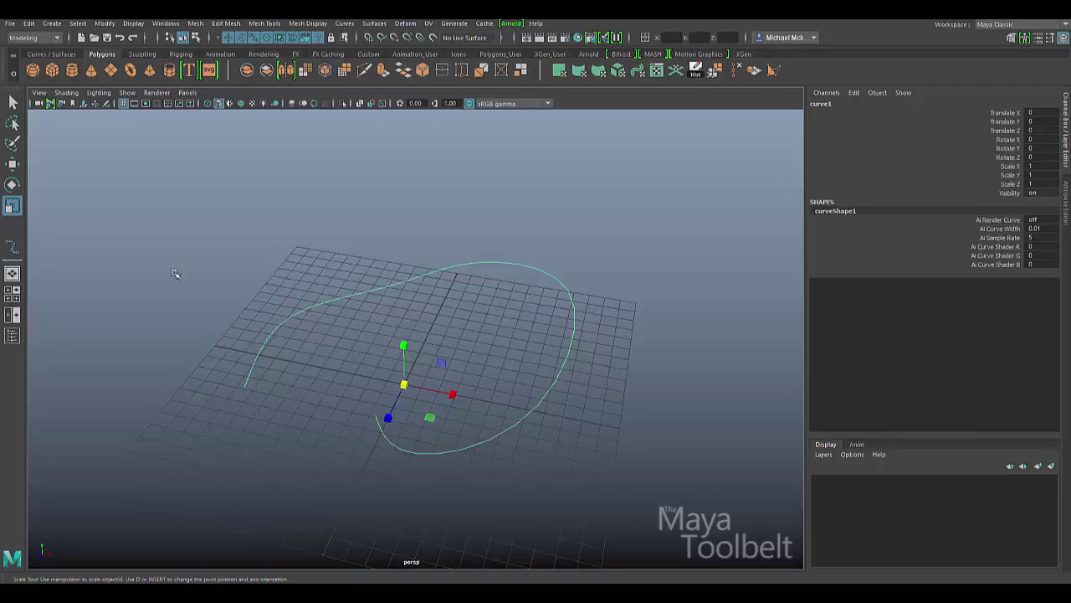
Step: Choose Create > Curve Tools > CV Curve Tool
{"action": "left_click", "coordinate": [51, 22]}
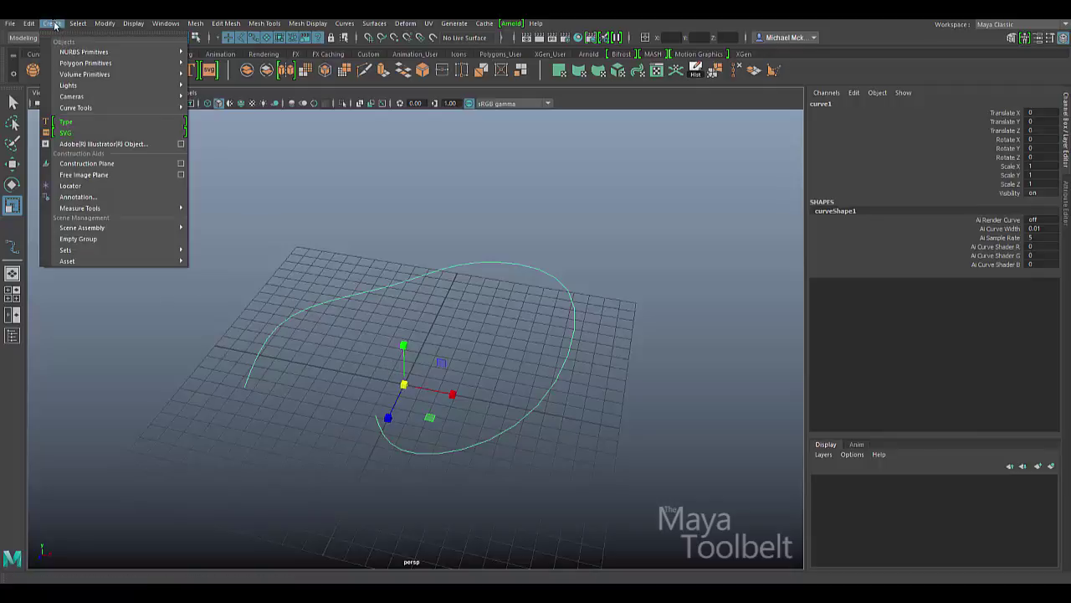
{"action": "mouse_move", "coordinate": [52, 22]}
{"action": "mouse_move", "coordinate": [103, 108]}
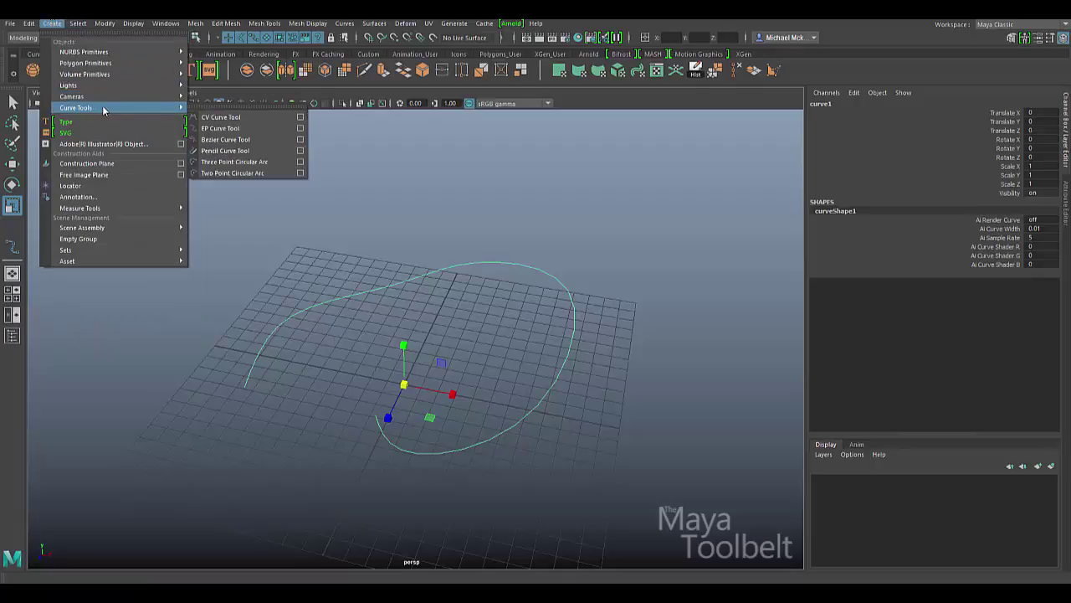
{"action": "left_click", "coordinate": [219, 118]}
{"action": "left_click_drag", "start_coordinate": [323, 201], "coordinate": [238, 320], "text": "alt"}
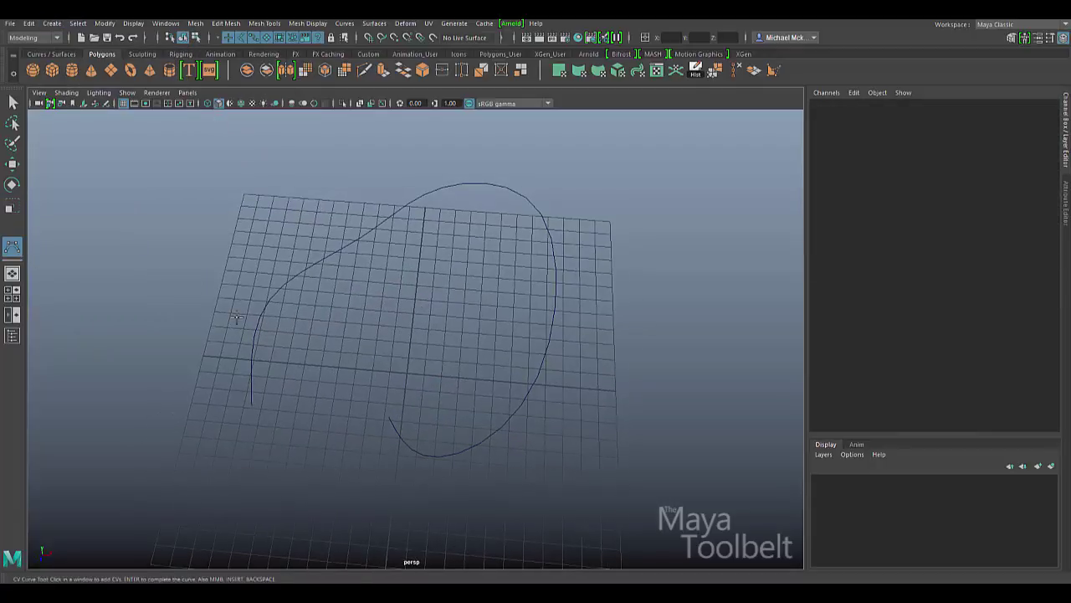
Step: Place control vertices in an arc above the first curve, past the grid's right edge
{"action": "left_click", "coordinate": [210, 329]}
{"action": "left_click", "coordinate": [278, 176]}
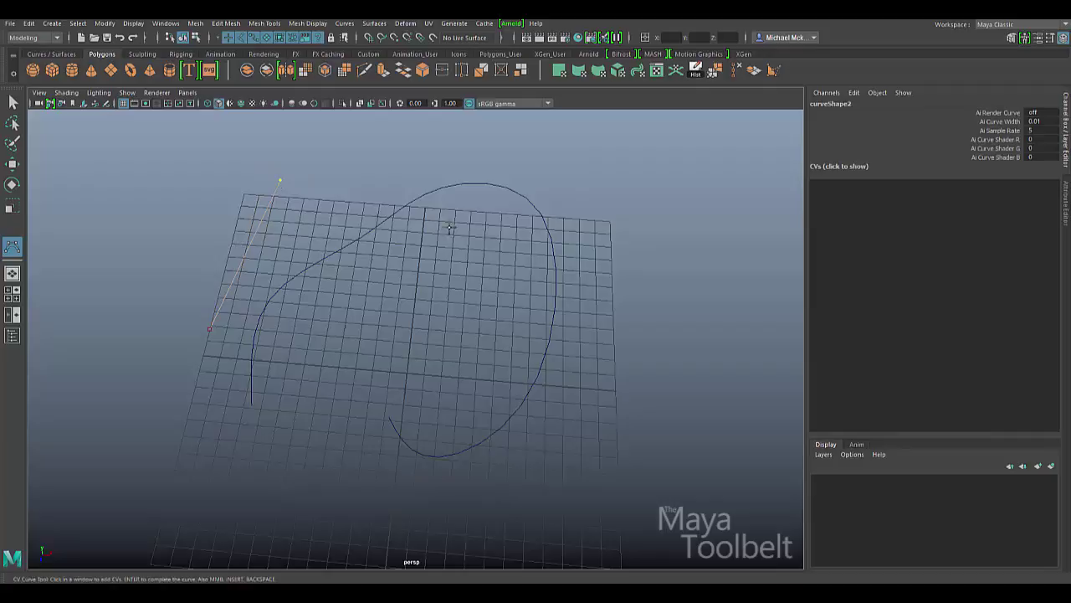
{"action": "left_click_drag", "start_coordinate": [280, 179], "coordinate": [374, 206], "text": "alt"}
{"action": "left_click", "coordinate": [363, 169]}
{"action": "left_click_drag", "start_coordinate": [369, 167], "coordinate": [405, 159]}
{"action": "mouse_move", "coordinate": [542, 168]}
{"action": "left_mouse_down"}
{"action": "mouse_move", "coordinate": [524, 154]}
{"action": "mouse_move", "coordinate": [478, 159]}
{"action": "mouse_move", "coordinate": [510, 164]}
{"action": "mouse_move", "coordinate": [515, 191]}
{"action": "mouse_move", "coordinate": [491, 149]}
{"action": "mouse_move", "coordinate": [505, 172]}
{"action": "mouse_move", "coordinate": [489, 175]}
{"action": "left_mouse_up"}
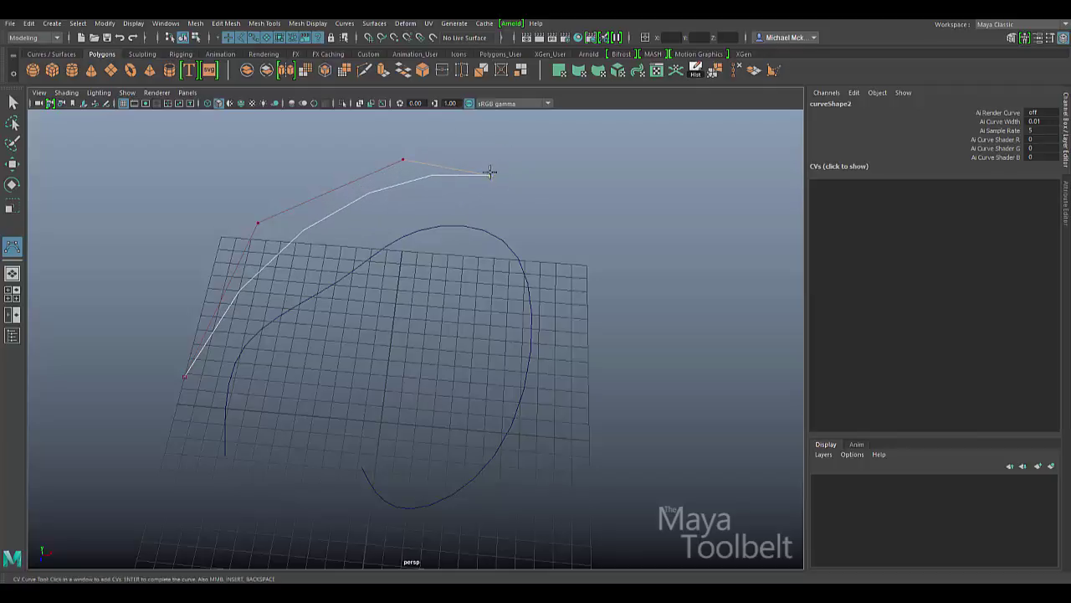
{"action": "left_click", "coordinate": [577, 353]}
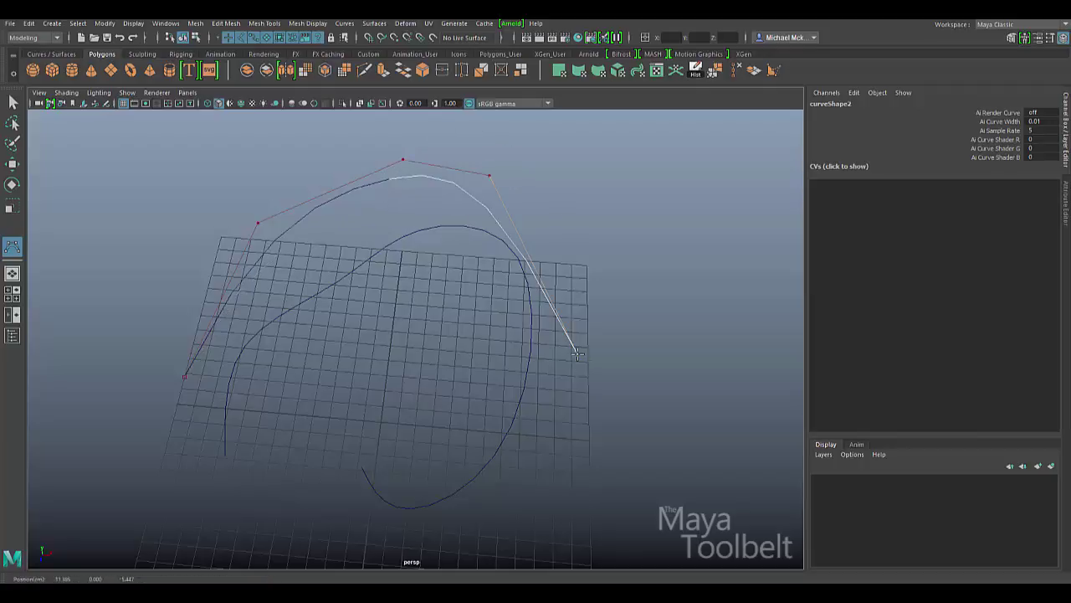
{"action": "left_click_drag", "start_coordinate": [577, 353], "coordinate": [593, 283]}
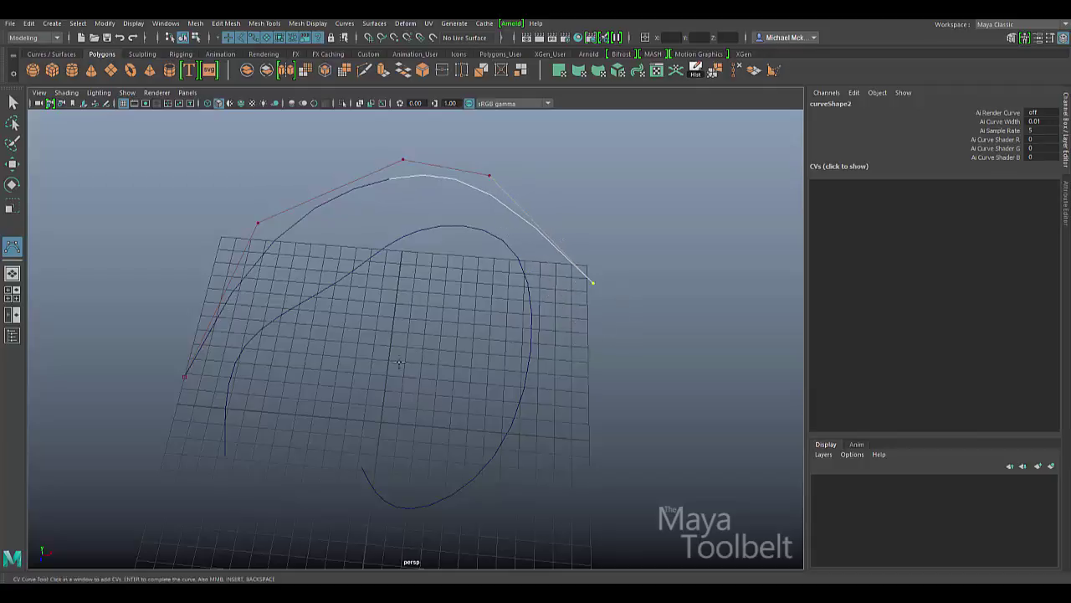
Step: Snake the remaining CVs down through the first curve's middle to the lower left, finishing curve2
{"action": "left_click", "coordinate": [408, 277]}
{"action": "left_click_drag", "start_coordinate": [408, 277], "coordinate": [489, 354]}
{"action": "left_click", "coordinate": [377, 323]}
{"action": "left_click_drag", "start_coordinate": [386, 313], "coordinate": [416, 305]}
{"action": "mouse_move", "coordinate": [356, 361]}
{"action": "left_mouse_down"}
{"action": "mouse_move", "coordinate": [338, 374]}
{"action": "mouse_move", "coordinate": [330, 337]}
{"action": "mouse_move", "coordinate": [344, 347]}
{"action": "left_mouse_up"}
{"action": "mouse_move", "coordinate": [353, 427]}
{"action": "left_mouse_down"}
{"action": "mouse_move", "coordinate": [381, 428]}
{"action": "mouse_move", "coordinate": [368, 413]}
{"action": "left_mouse_up"}
{"action": "left_click_drag", "start_coordinate": [301, 446], "coordinate": [298, 452]}
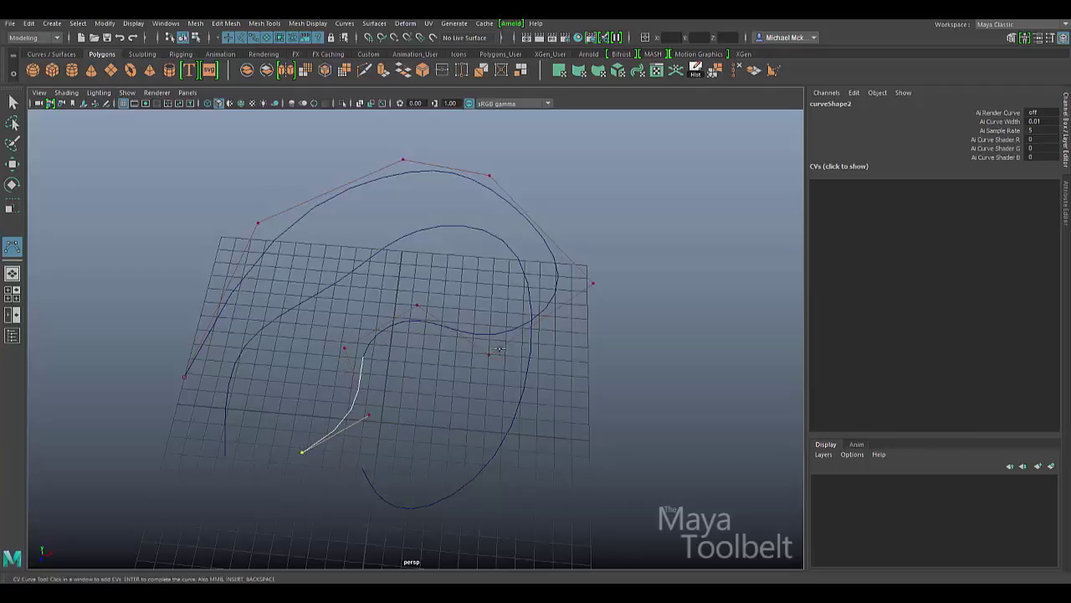
{"action": "key", "text": "r"}
Step: Toggle the selection between the two curves, ending with the outer curve selected
{"action": "left_click_drag", "start_coordinate": [499, 375], "coordinate": [572, 438]}
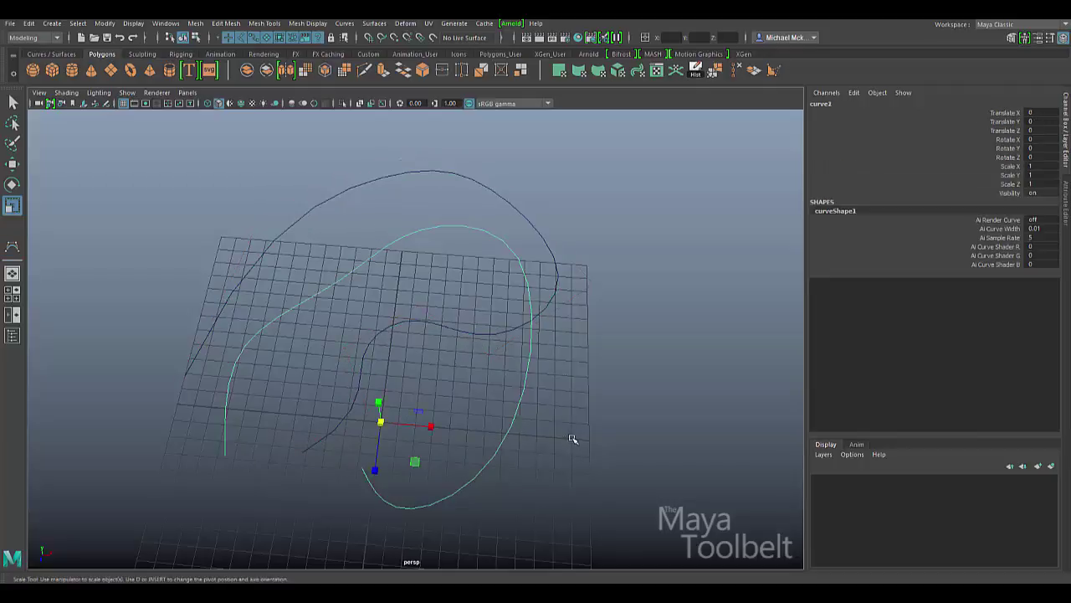
{"action": "key", "text": "ctrl+z"}
{"action": "key", "text": "shift+z"}
{"action": "key", "text": "ctrl+z"}
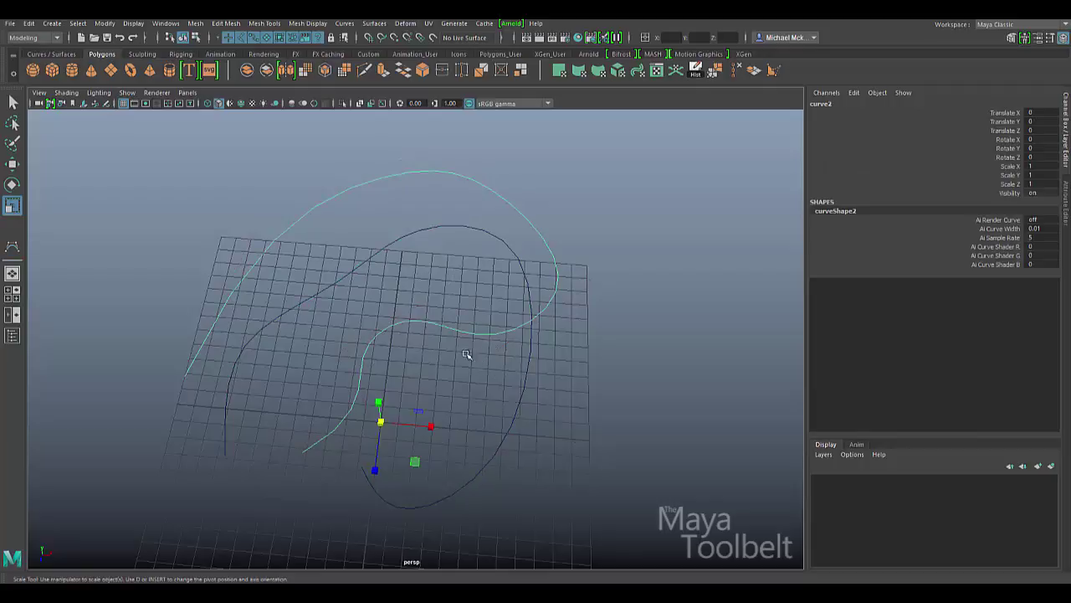
{"action": "key", "text": "shift+z"}
{"action": "key", "text": "ctrl+z"}
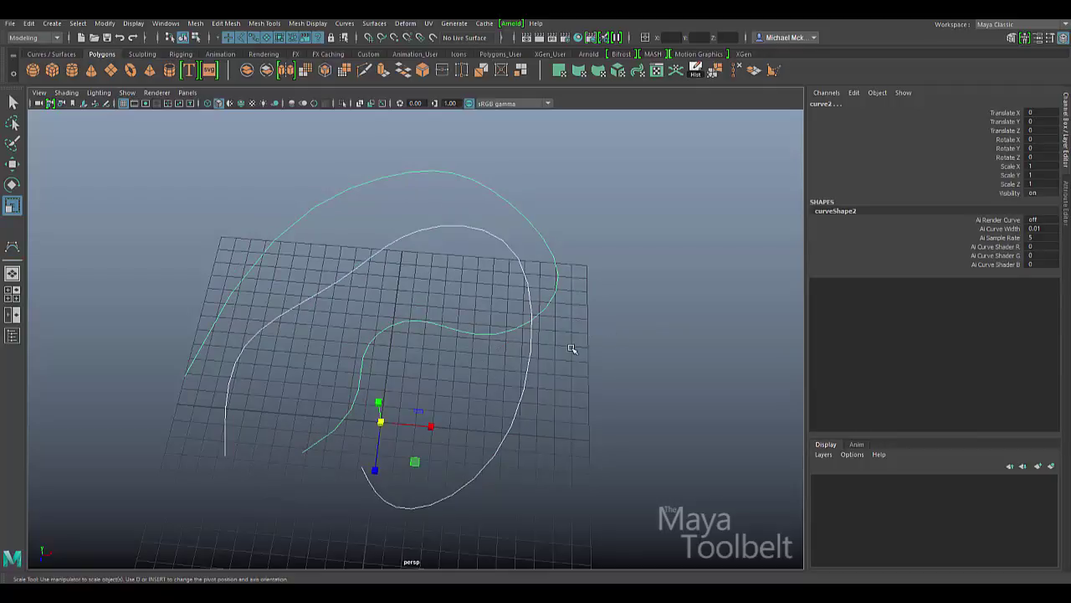
Step: Delete both curves and choose Create > Curve Tools > EP Curve Tool
{"action": "key", "text": "Delete"}
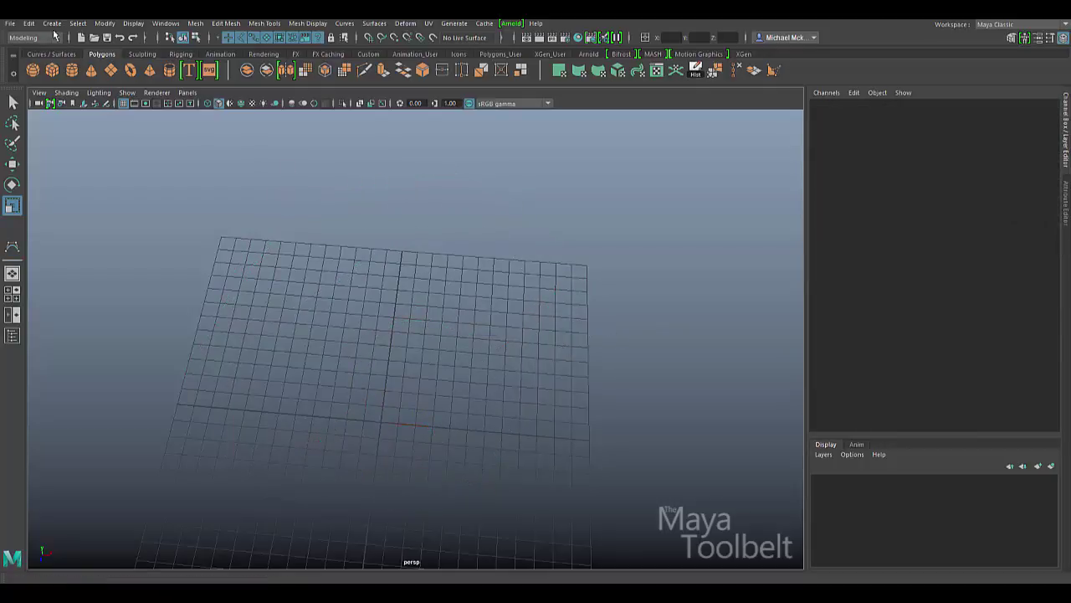
{"action": "left_click", "coordinate": [52, 23]}
{"action": "mouse_move", "coordinate": [104, 112]}
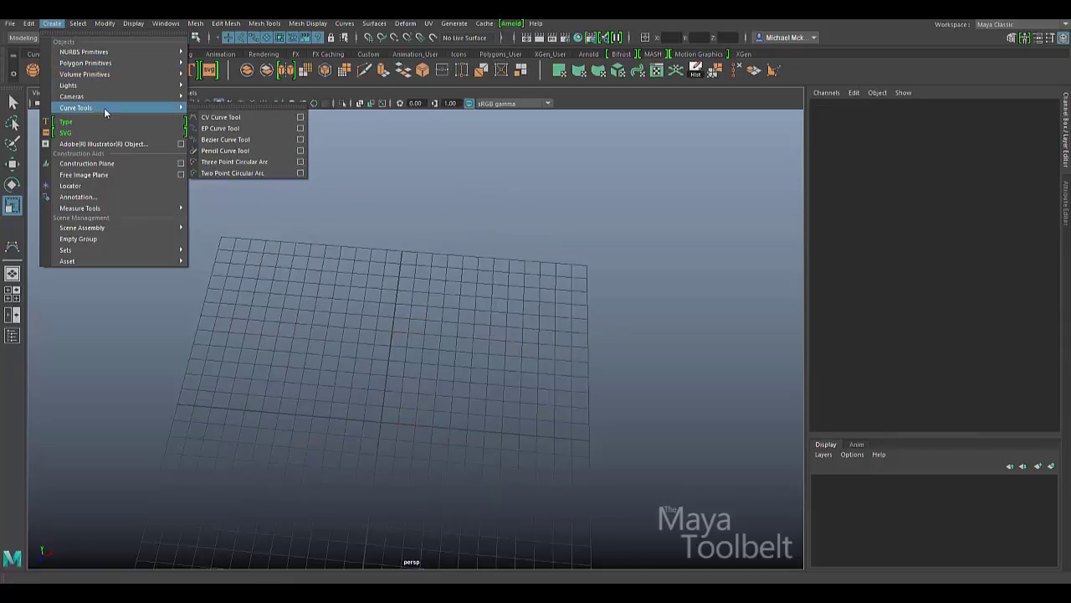
{"action": "left_click", "coordinate": [226, 131]}
Step: Place the spiral's outer edit points around the top, right and bottom of the grid
{"action": "left_click", "coordinate": [240, 385]}
{"action": "left_click", "coordinate": [251, 294]}
{"action": "left_click", "coordinate": [340, 226]}
{"action": "left_click", "coordinate": [487, 207]}
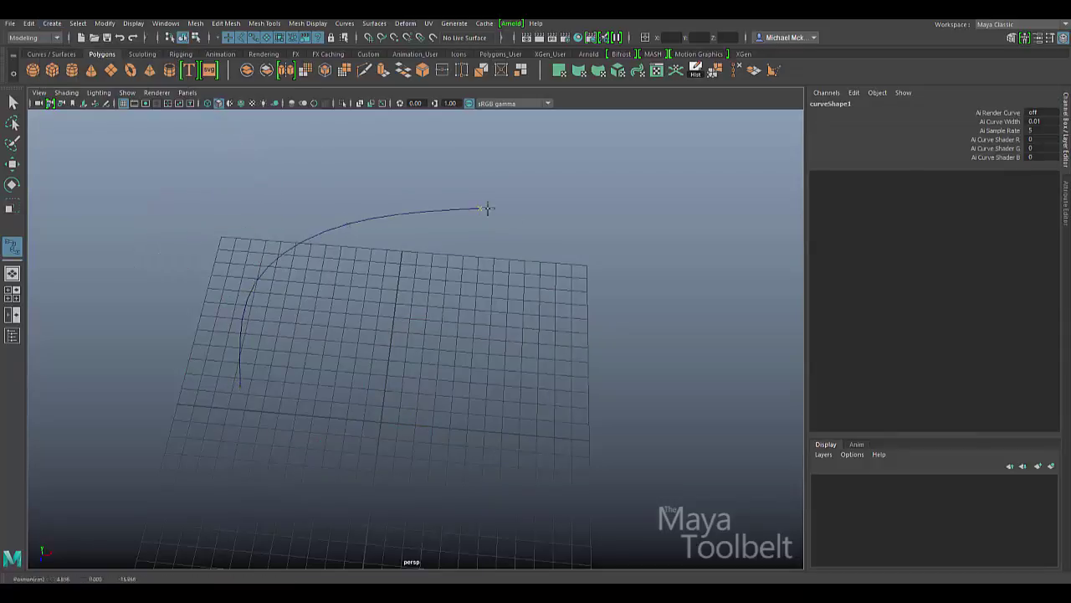
{"action": "left_click", "coordinate": [580, 362]}
{"action": "left_click", "coordinate": [530, 442]}
{"action": "left_click", "coordinate": [402, 495]}
{"action": "left_click", "coordinate": [308, 393]}
{"action": "left_click", "coordinate": [368, 291]}
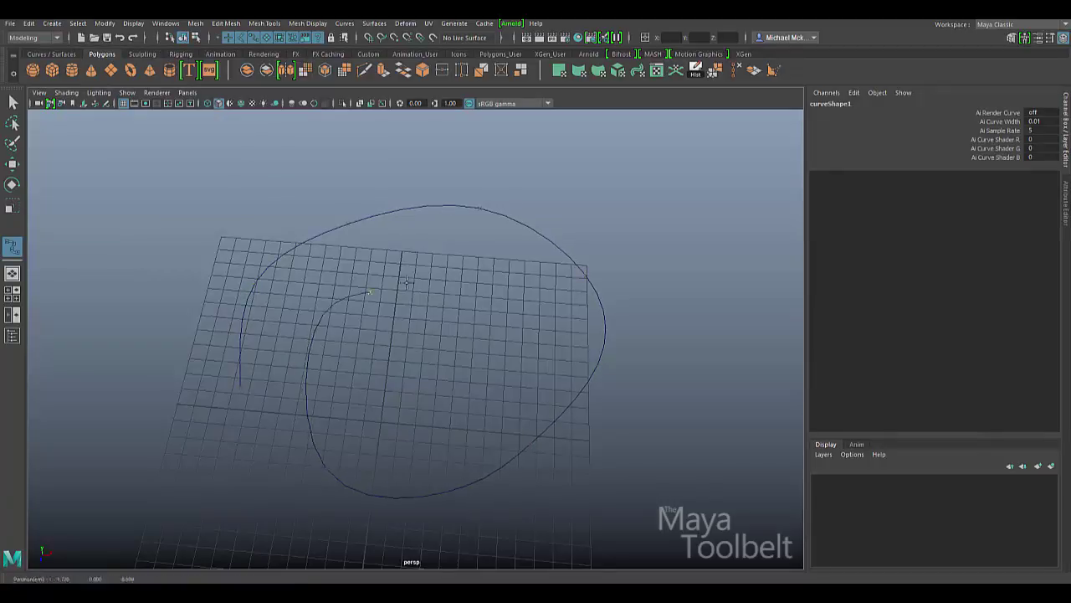
Step: Curl the spiral inward through its inner loops to the centre and finish the EP curve
{"action": "left_click", "coordinate": [469, 284]}
{"action": "left_click", "coordinate": [526, 345]}
{"action": "left_click", "coordinate": [486, 406]}
{"action": "left_click", "coordinate": [395, 429]}
{"action": "left_click", "coordinate": [363, 369]}
{"action": "left_click", "coordinate": [404, 325]}
{"action": "left_click", "coordinate": [448, 353]}
{"action": "left_click", "coordinate": [415, 390]}
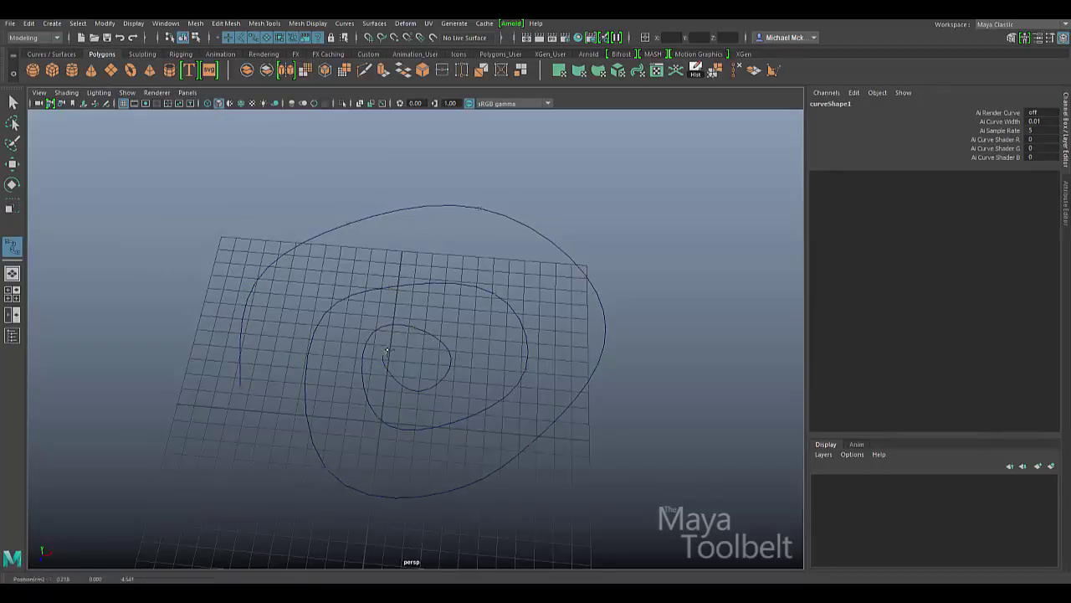
{"action": "left_click", "coordinate": [387, 350]}
{"action": "key", "text": "r"}
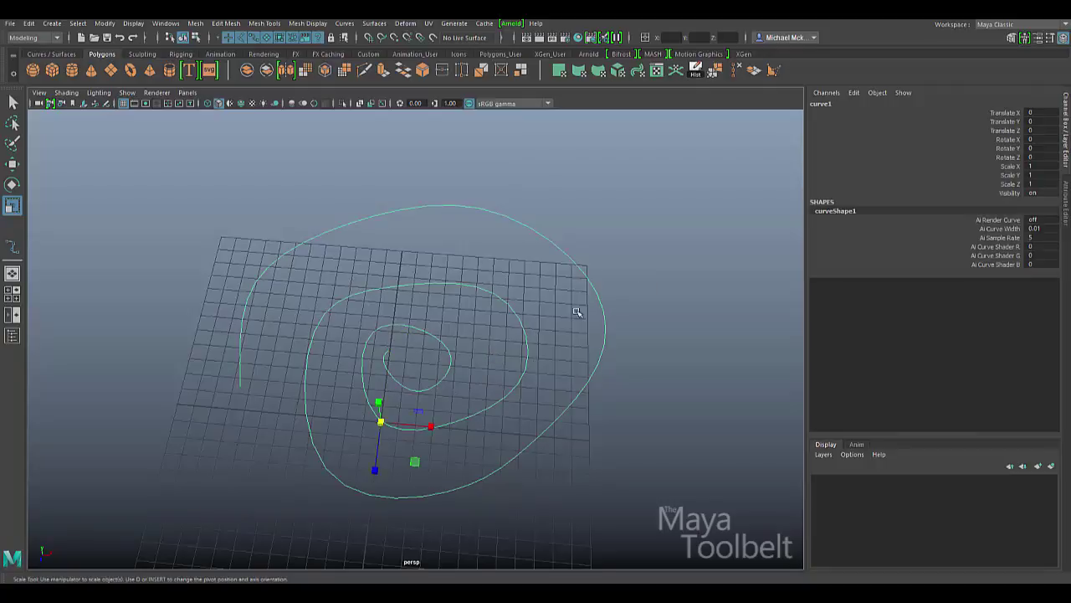
{"action": "key", "text": "w"}
{"action": "left_click_drag", "start_coordinate": [641, 274], "coordinate": [489, 308], "text": "alt"}
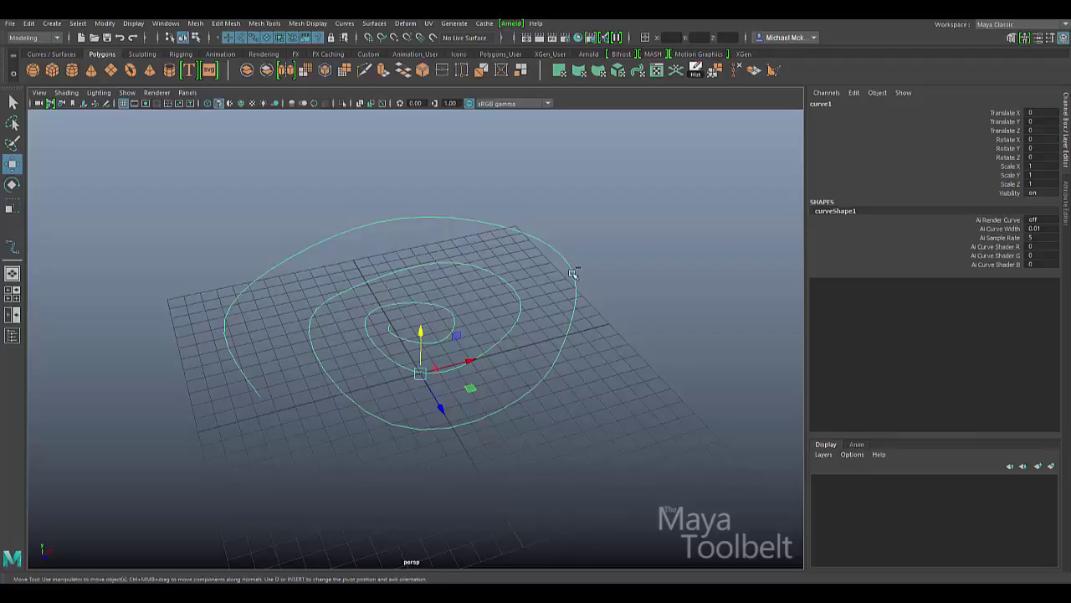
Step: Drag the Channel Box splitter right to widen the viewport
{"action": "left_click_drag", "start_coordinate": [806, 458], "coordinate": [917, 458]}
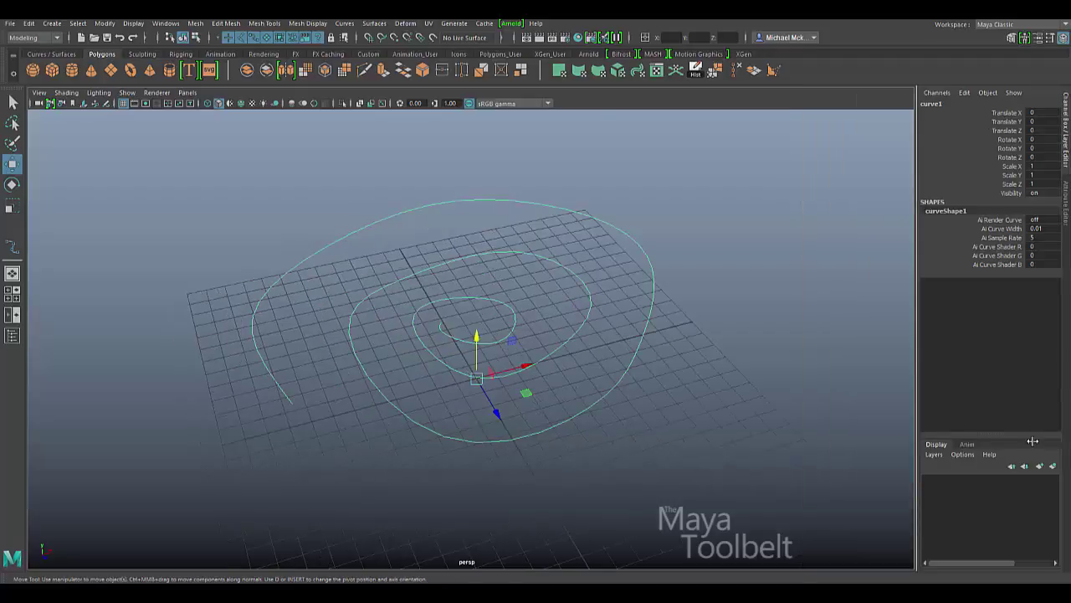
{"action": "mouse_move", "coordinate": [595, 383]}
{"action": "left_mouse_down", "text": "alt"}
{"action": "mouse_move", "coordinate": [618, 373]}
{"action": "mouse_move", "coordinate": [608, 370]}
{"action": "left_mouse_up", "text": "alt"}
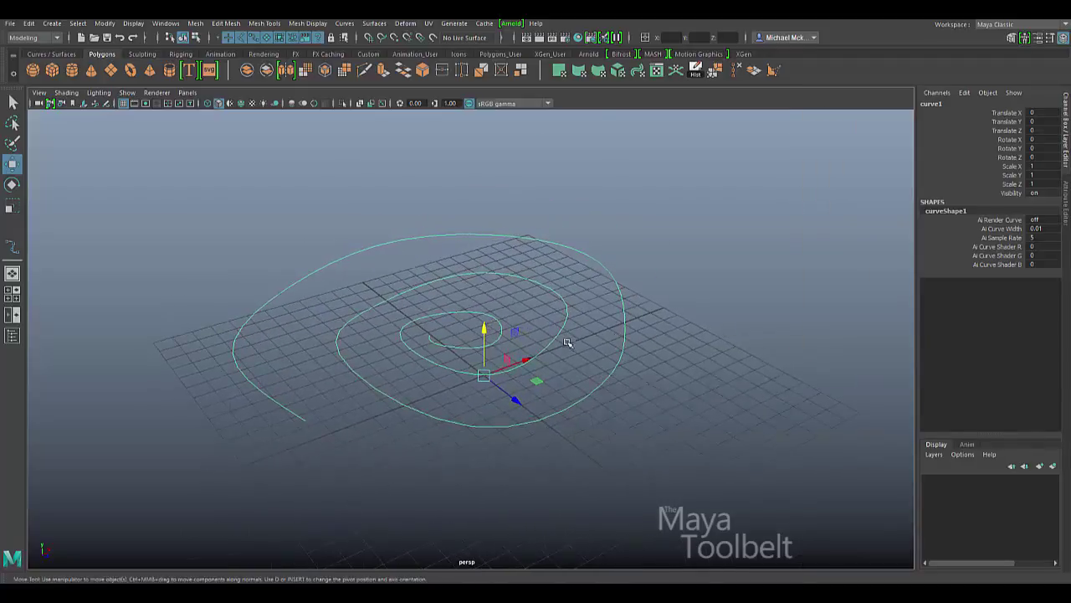
{"action": "left_click_drag", "start_coordinate": [569, 338], "coordinate": [645, 342], "text": "alt"}
Step: Tear off the Create > Curve Tools submenu as a floating palette, then close it
{"action": "left_click", "coordinate": [51, 22]}
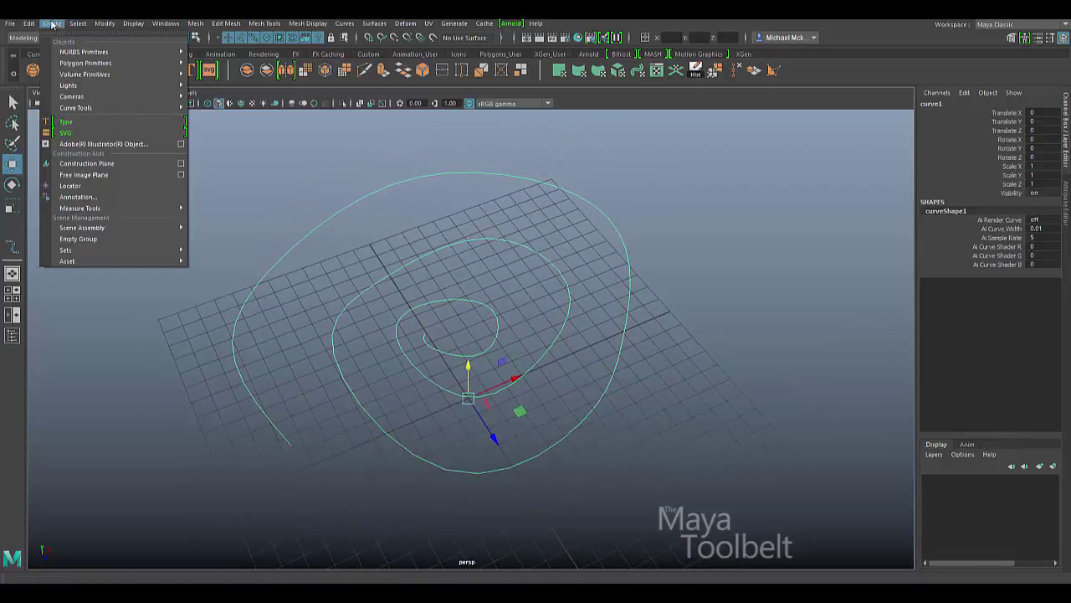
{"action": "mouse_move", "coordinate": [114, 108]}
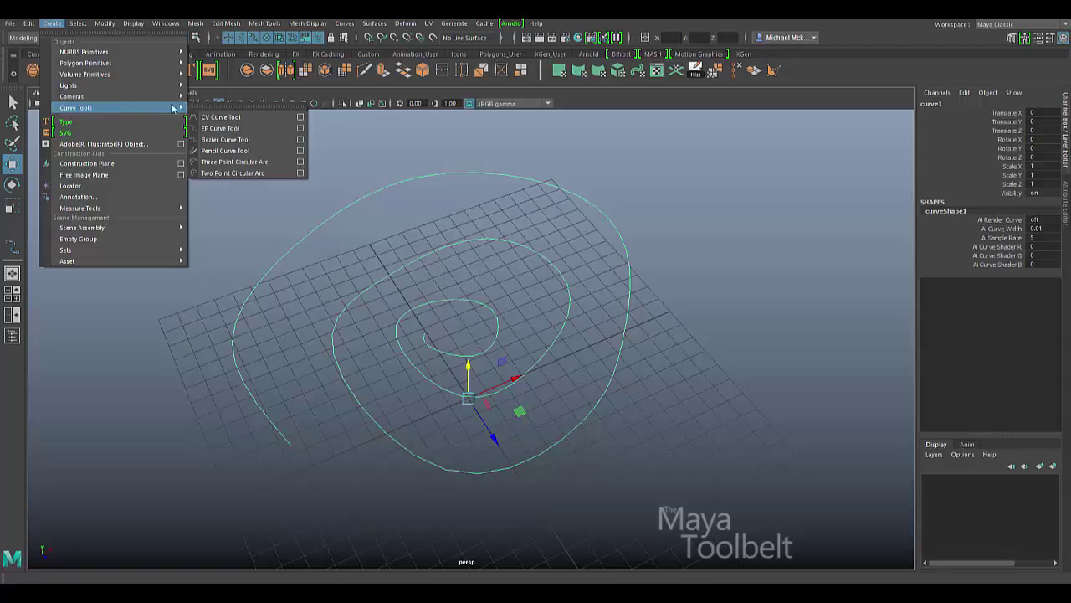
{"action": "left_click", "coordinate": [231, 111]}
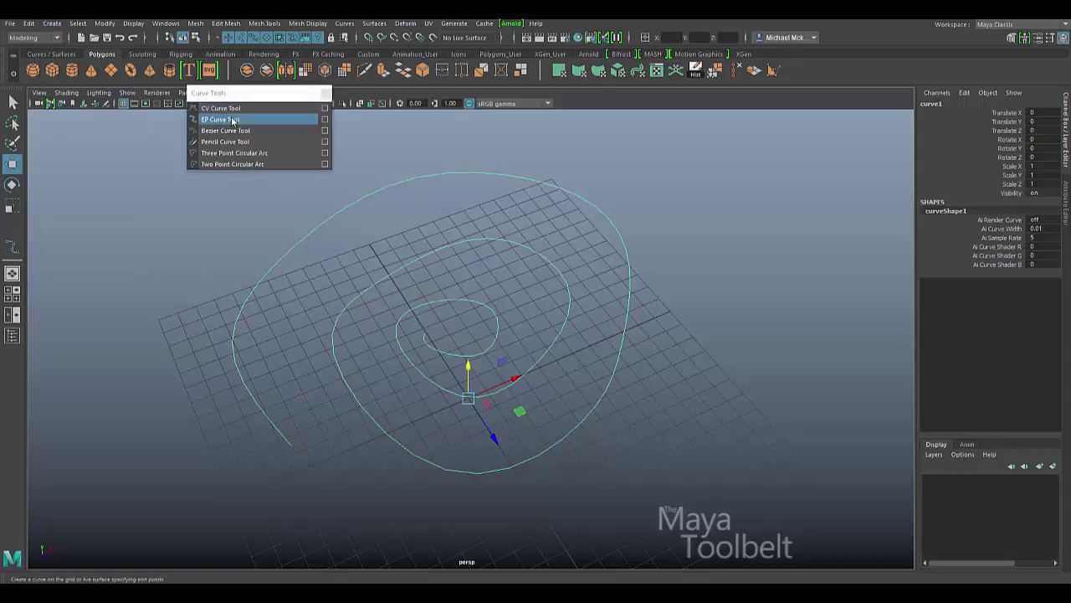
{"action": "left_click_drag", "start_coordinate": [213, 112], "coordinate": [80, 124]}
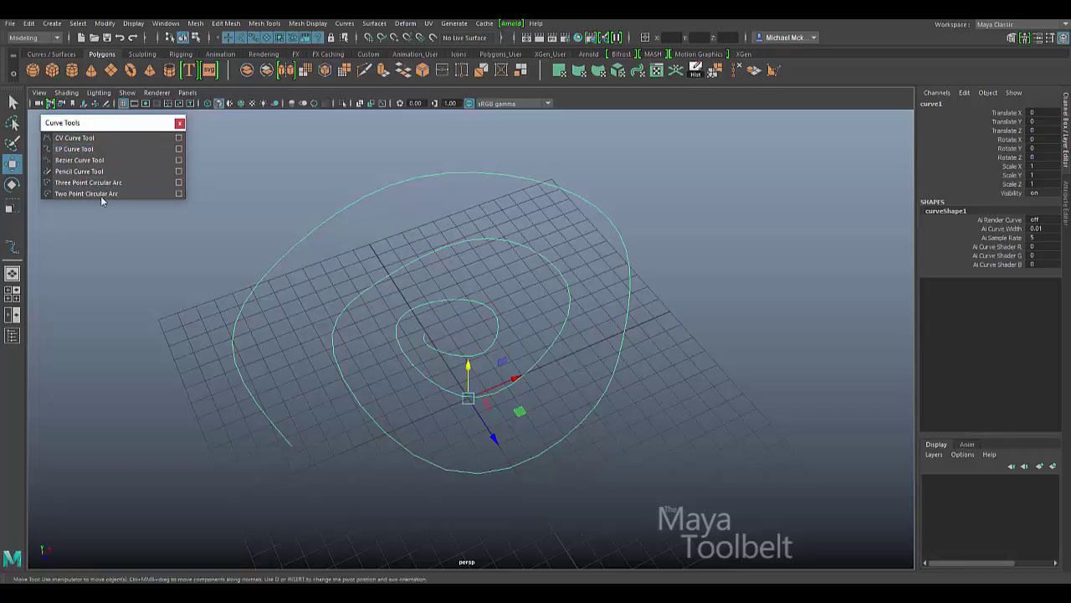
{"action": "left_click", "coordinate": [180, 125]}
Step: Open and close the Curves menu without changing the spiral
{"action": "left_click_drag", "start_coordinate": [574, 268], "coordinate": [645, 266], "text": "alt"}
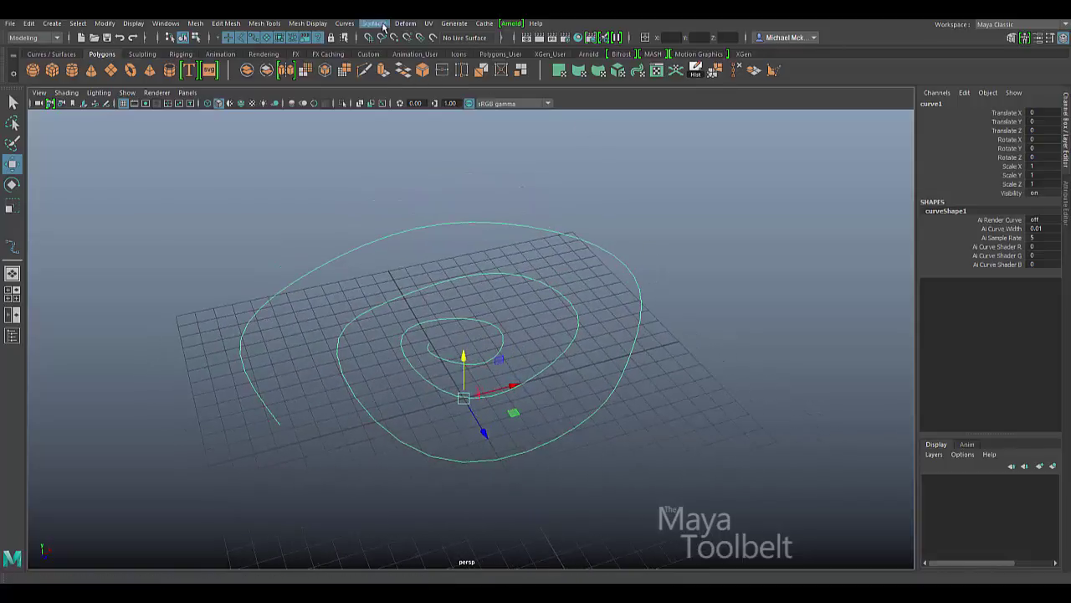
{"action": "left_click", "coordinate": [344, 24]}
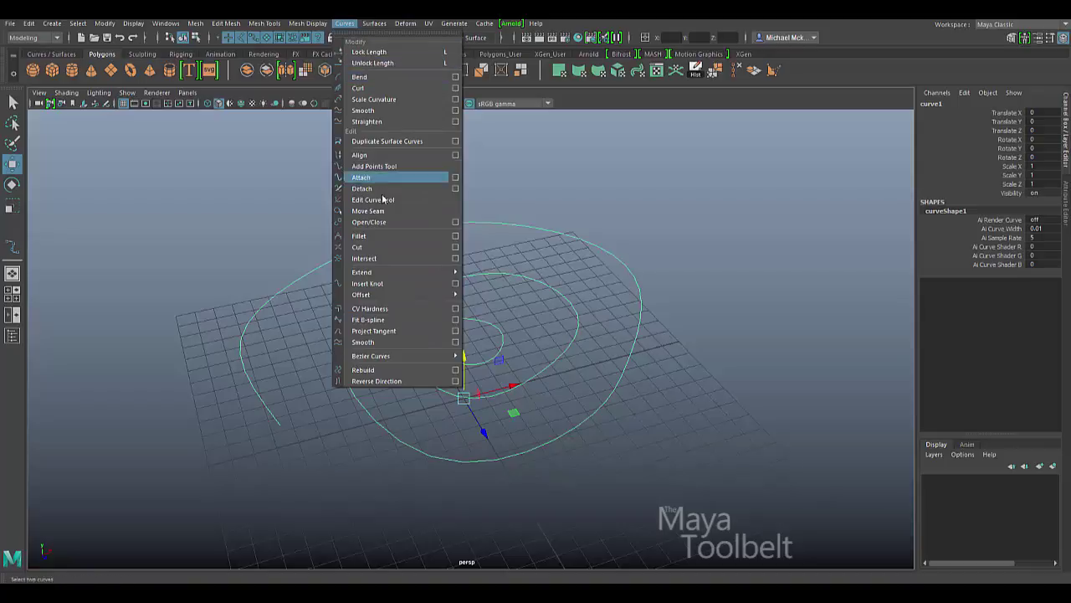
{"action": "left_click", "coordinate": [348, 23]}
{"action": "left_click_drag", "start_coordinate": [700, 249], "coordinate": [630, 318], "text": "alt"}
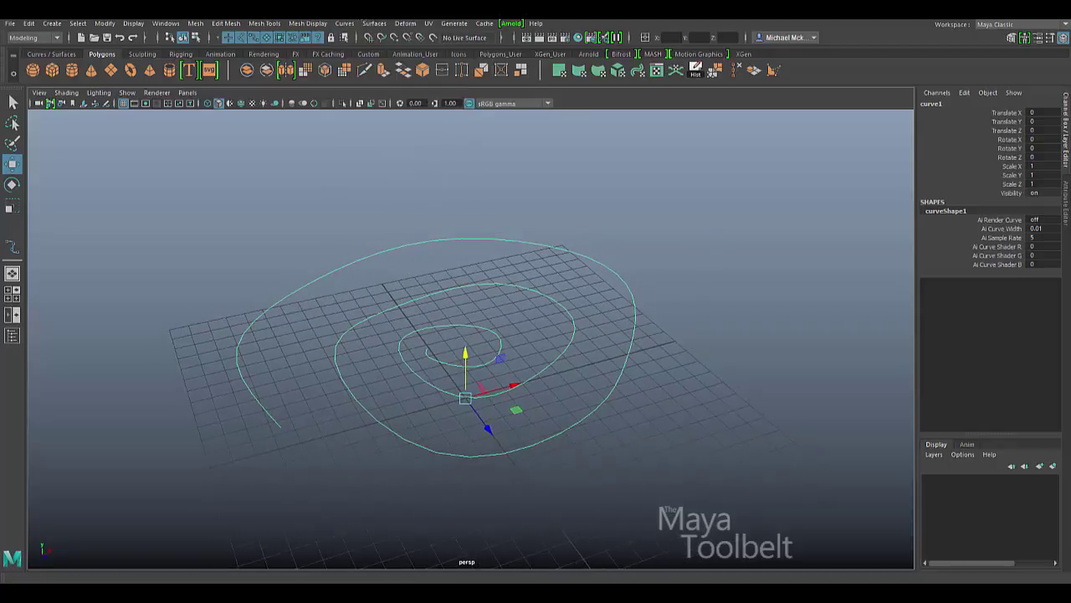